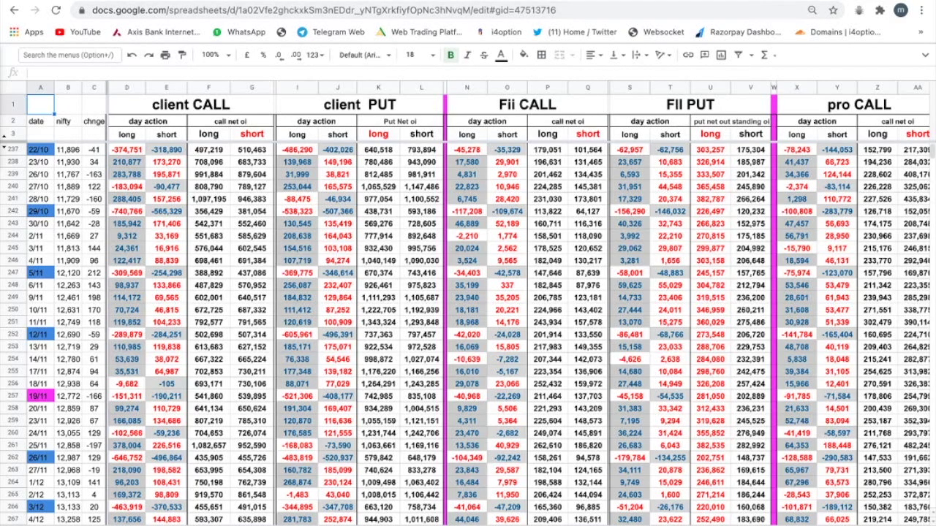
- Open a new browser tab alongside the options-data spreadsheet
key("ctrl+t")
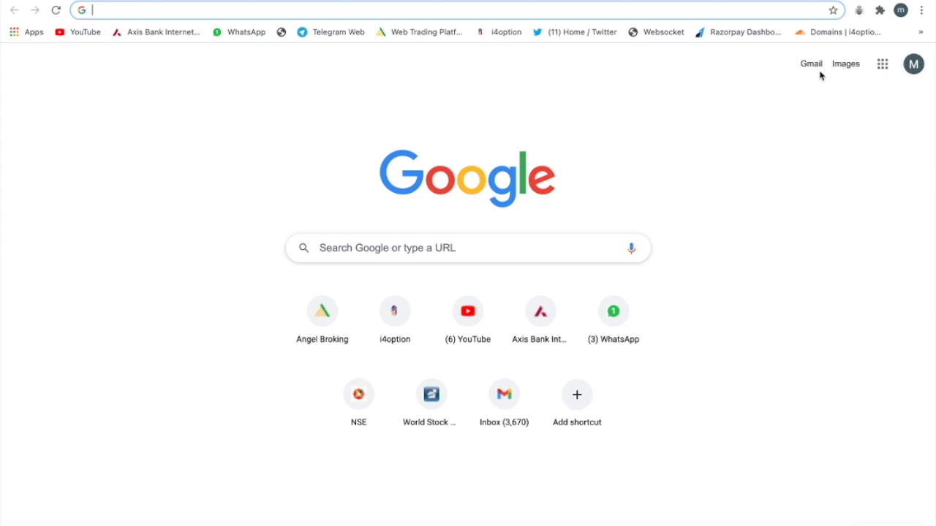
- Launch Google Sheets from the Google apps grid on the new tab page
left_click(883, 64)
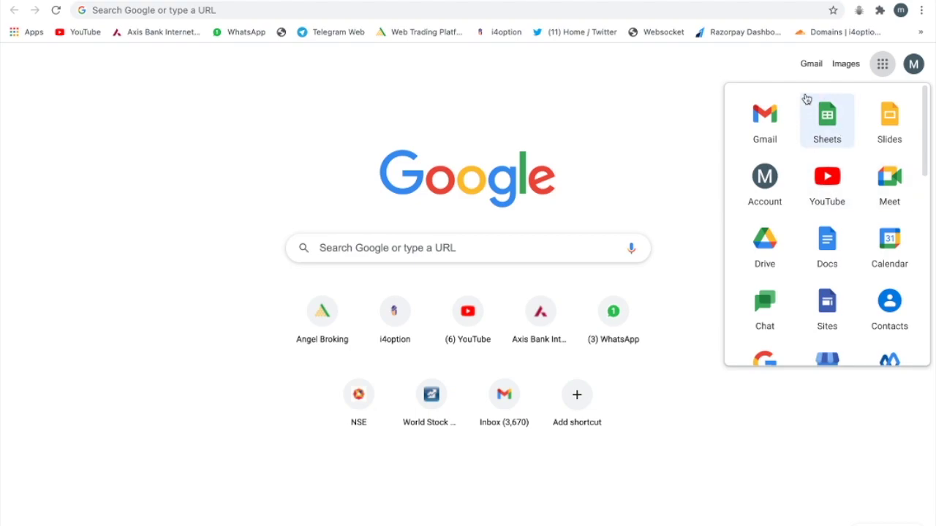
scroll(798, 206, "down", 2)
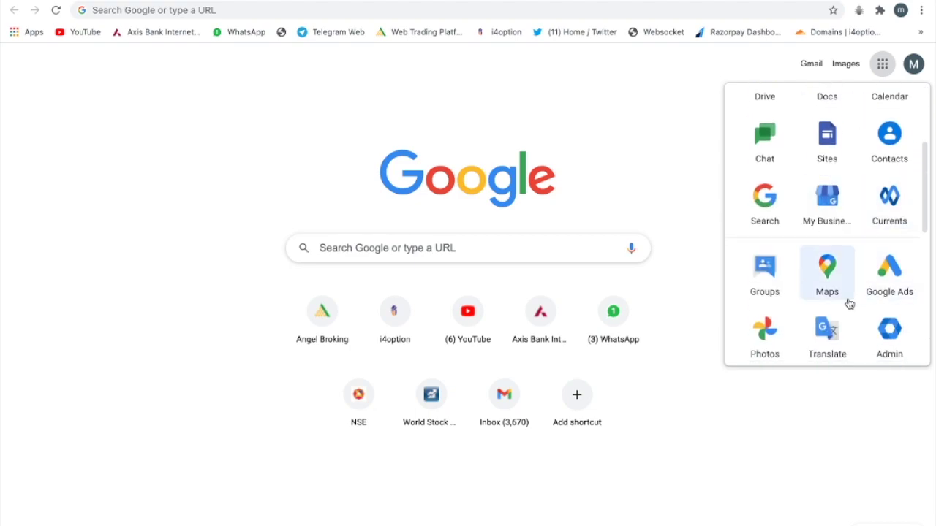
scroll(846, 302, "down", 2)
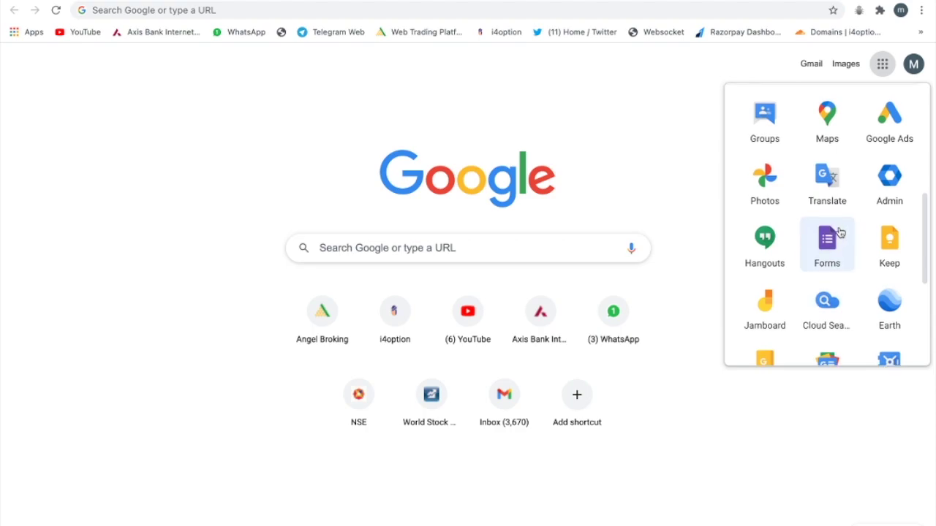
scroll(839, 263, "up", 2)
left_click_drag(829, 203, 834, 128)
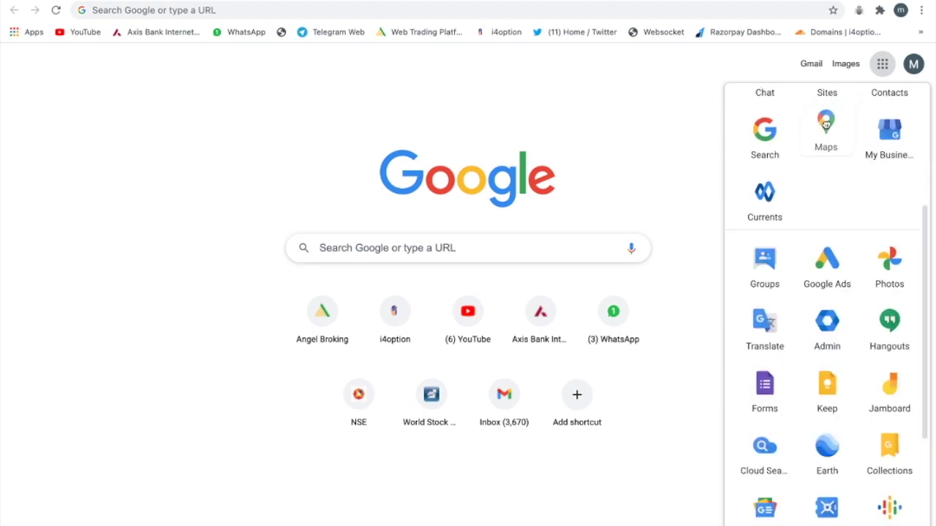
scroll(799, 194, "up", 2)
scroll(799, 194, "up", 2)
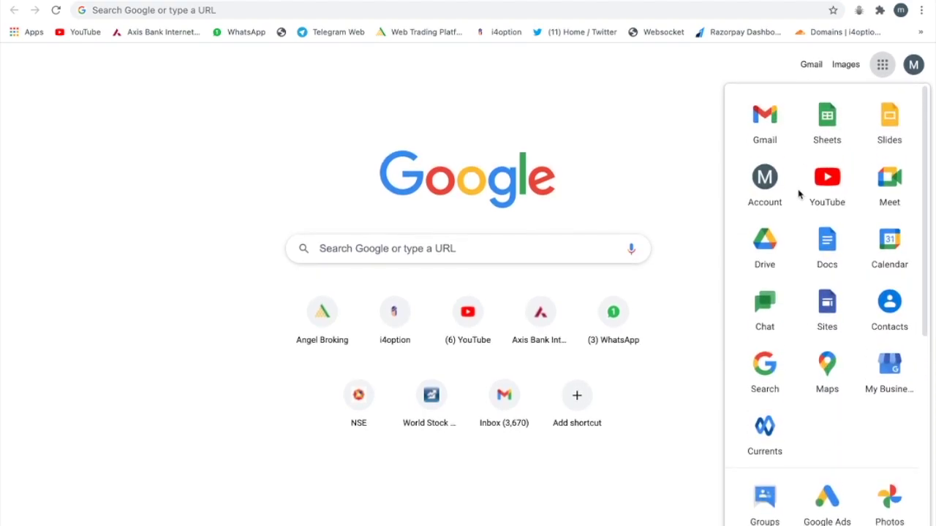
left_click(831, 119)
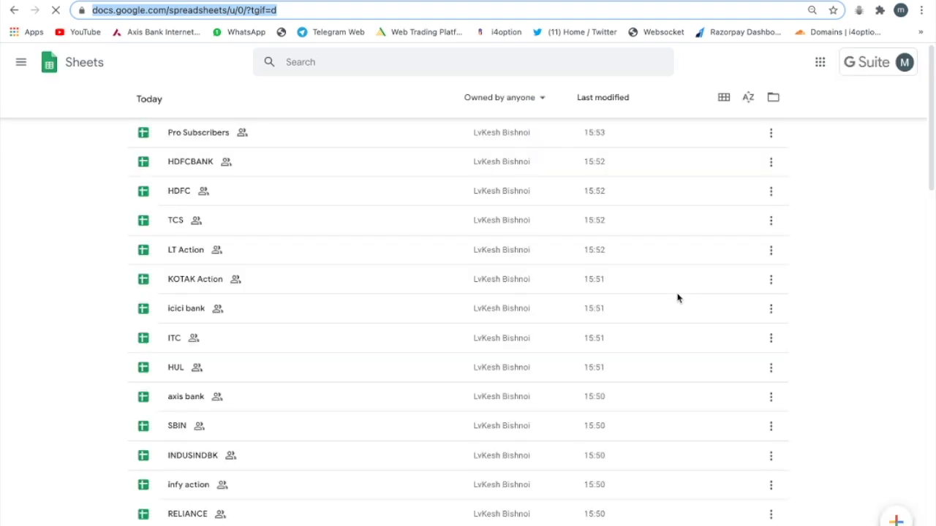
scroll(614, 220, "down", 3)
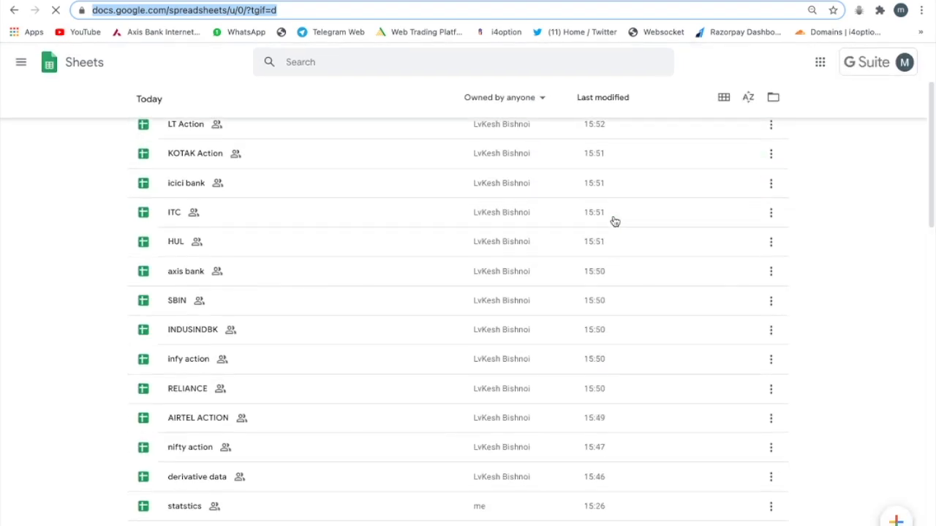
left_click(541, 98)
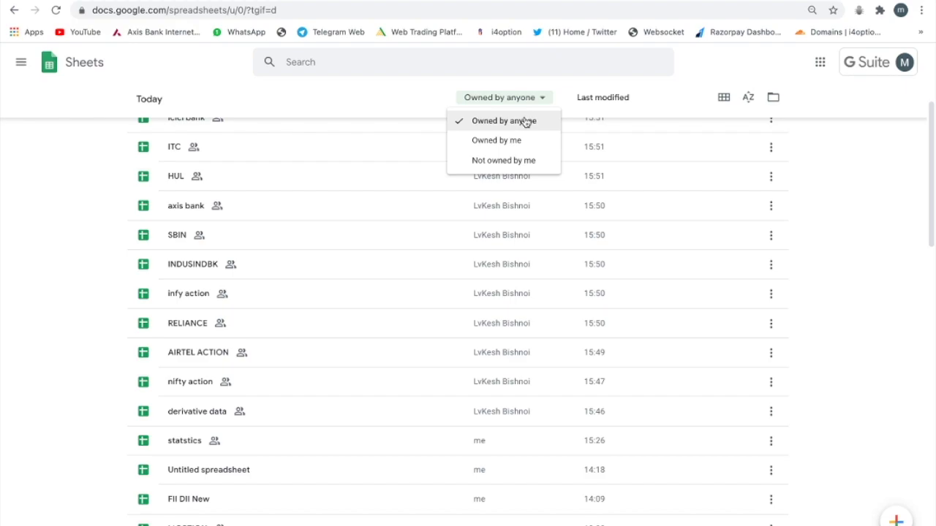
left_click(850, 217)
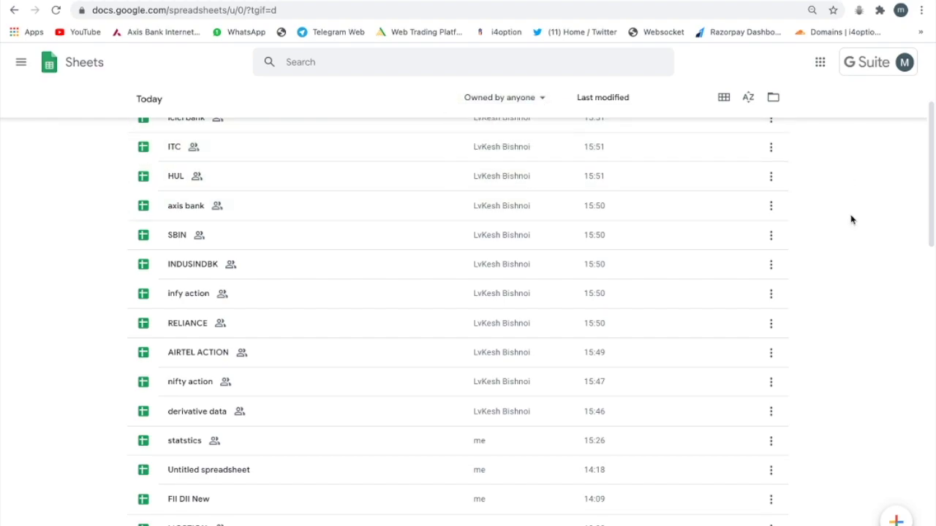
scroll(786, 324, "up", 1)
scroll(786, 324, "down", 1)
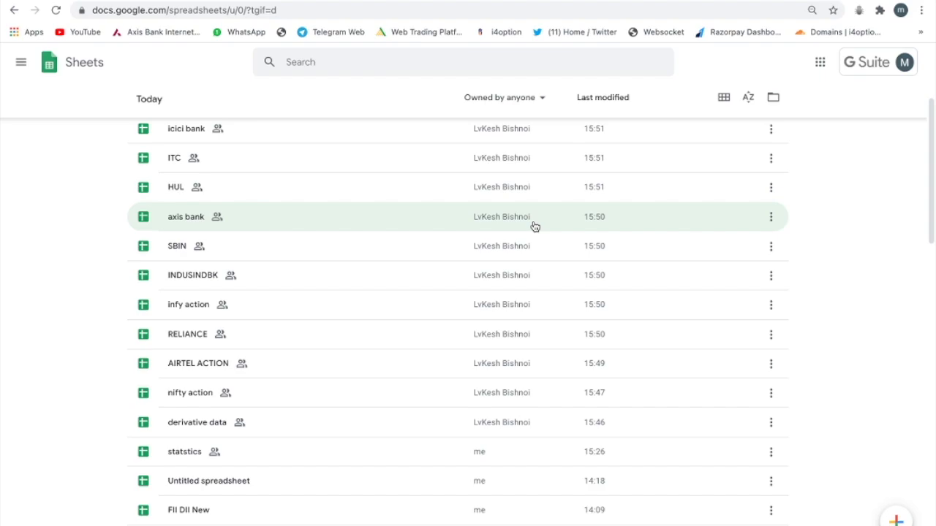
scroll(534, 227, "down", 1)
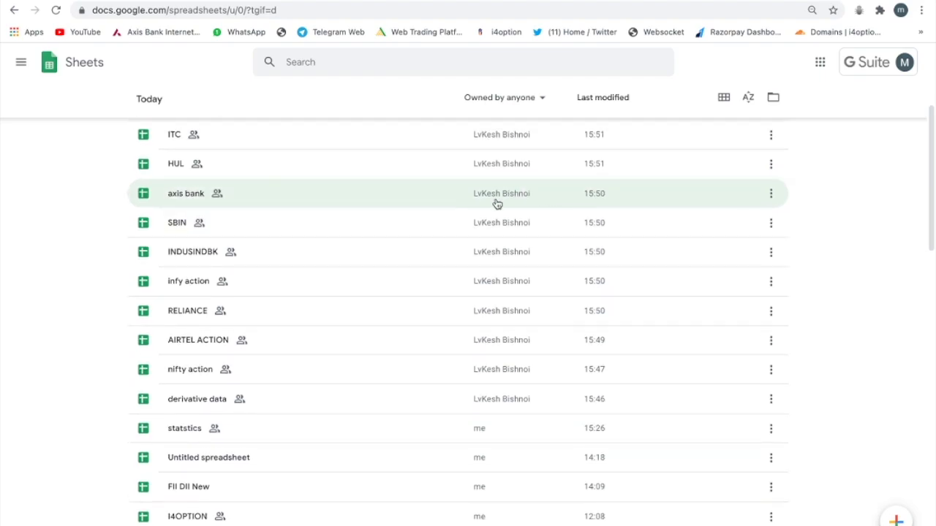
scroll(535, 225, "down", 1)
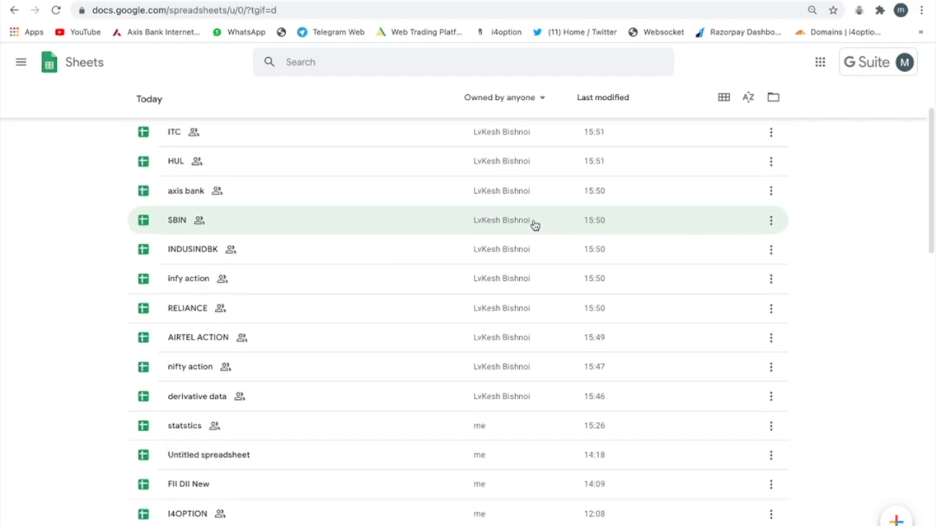
scroll(562, 180, "up", 2)
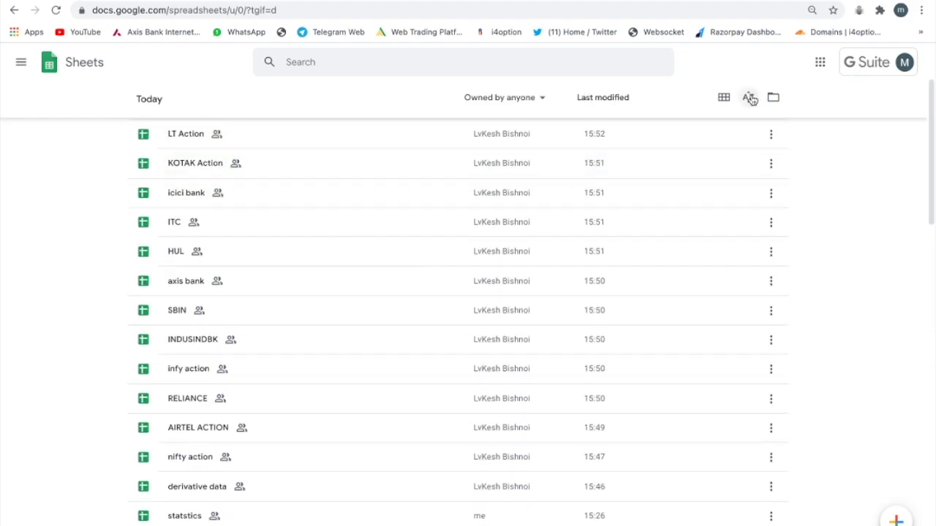
left_click(749, 97)
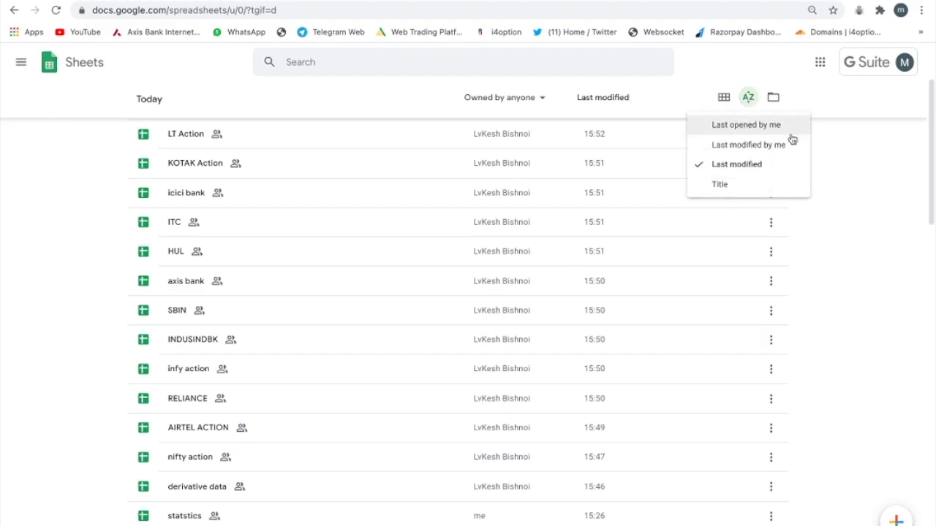
left_click(843, 221)
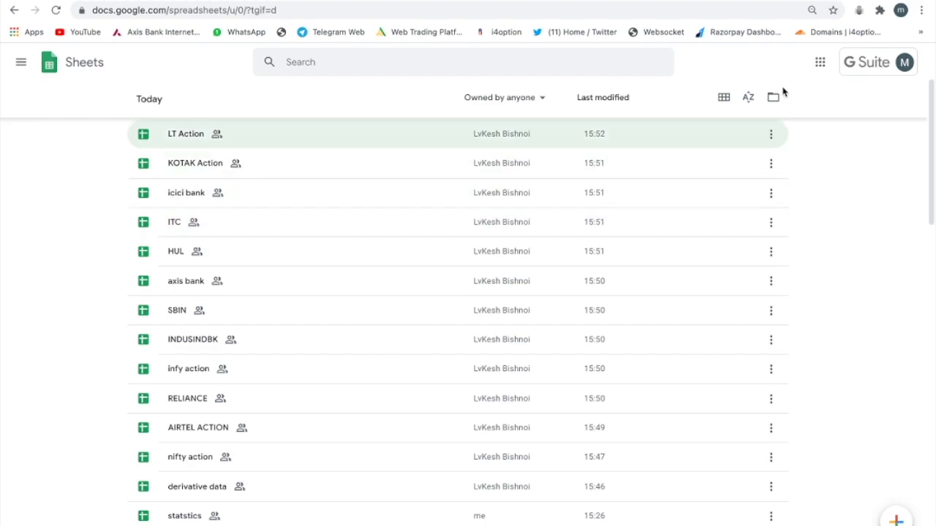
scroll(657, 174, "up", 2)
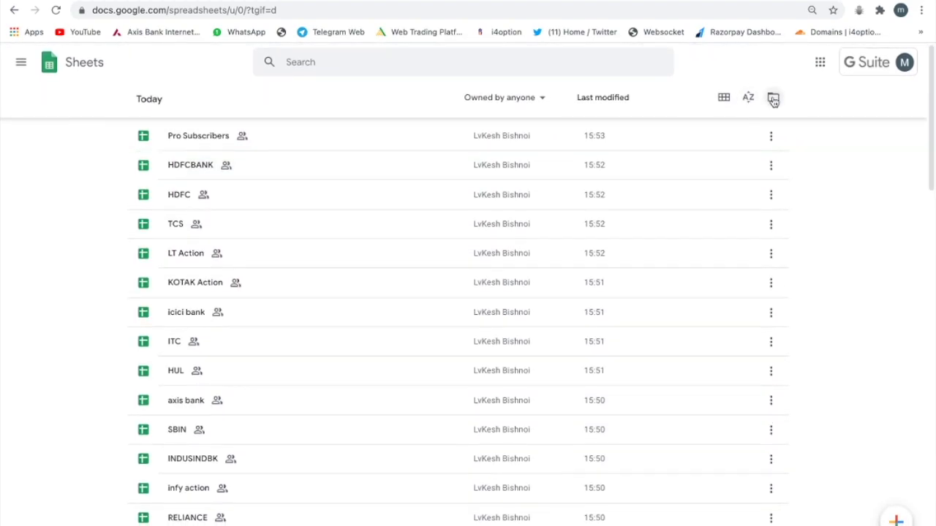
left_click(774, 101)
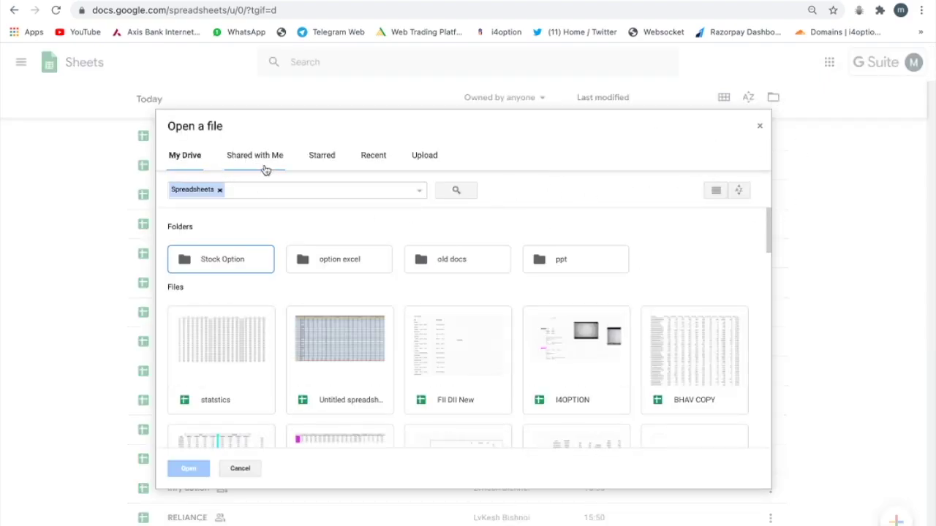
left_click(328, 159)
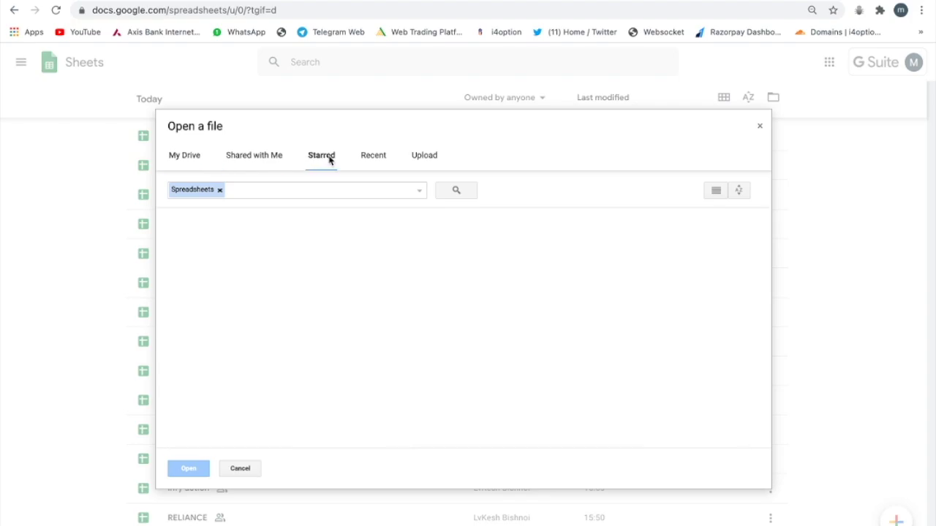
left_click(378, 159)
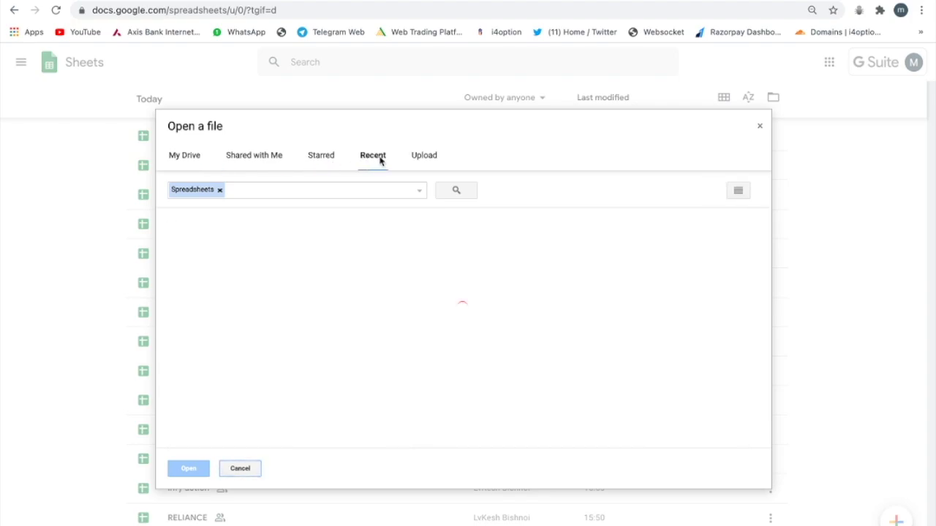
left_click(427, 157)
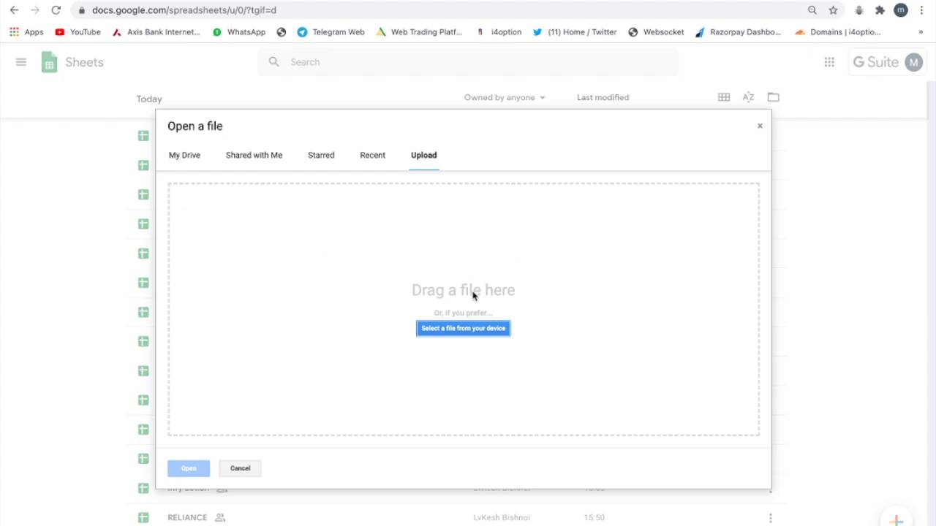
left_click(761, 126)
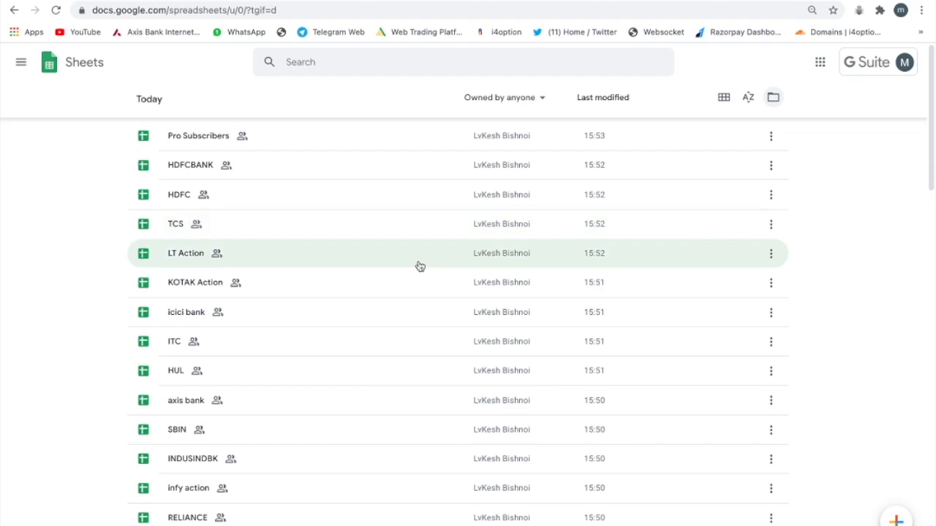
- Find RELIANCE in the home file list and open the spreadsheet
scroll(404, 231, "down", 2)
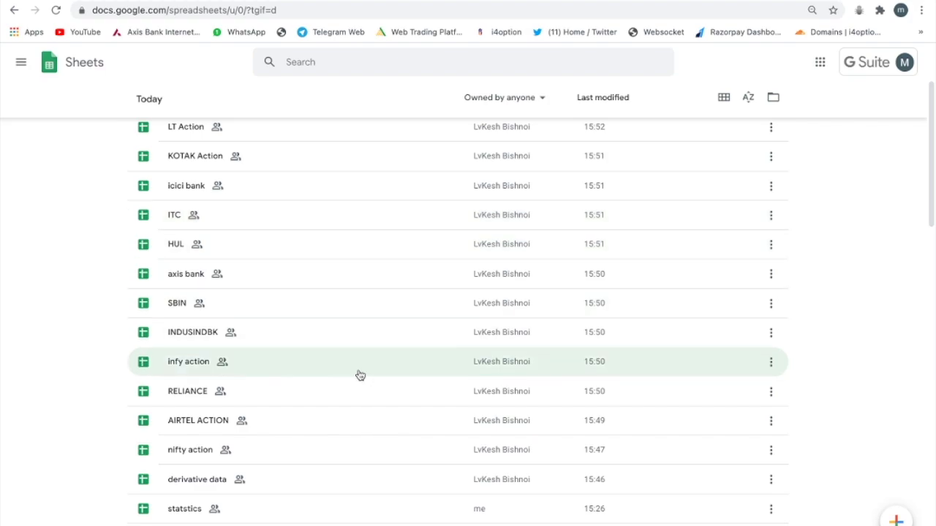
left_click(771, 392)
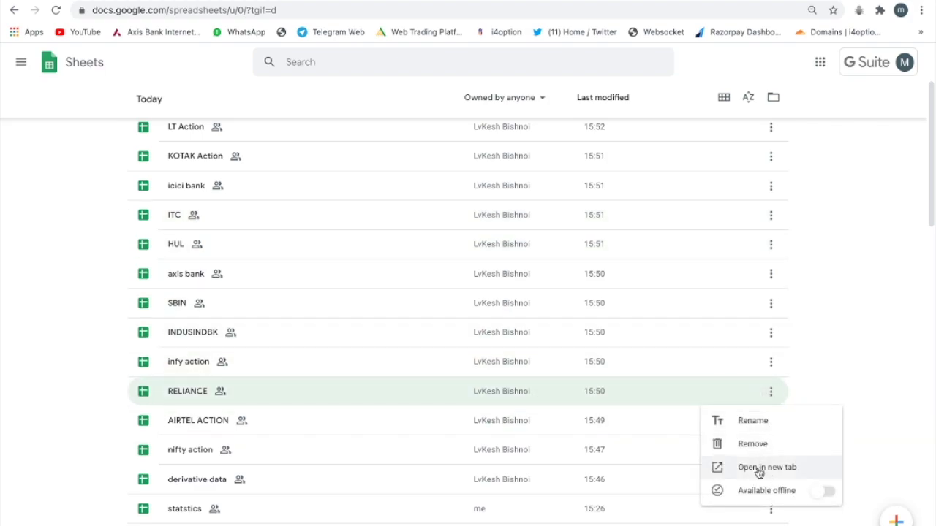
left_click(327, 391)
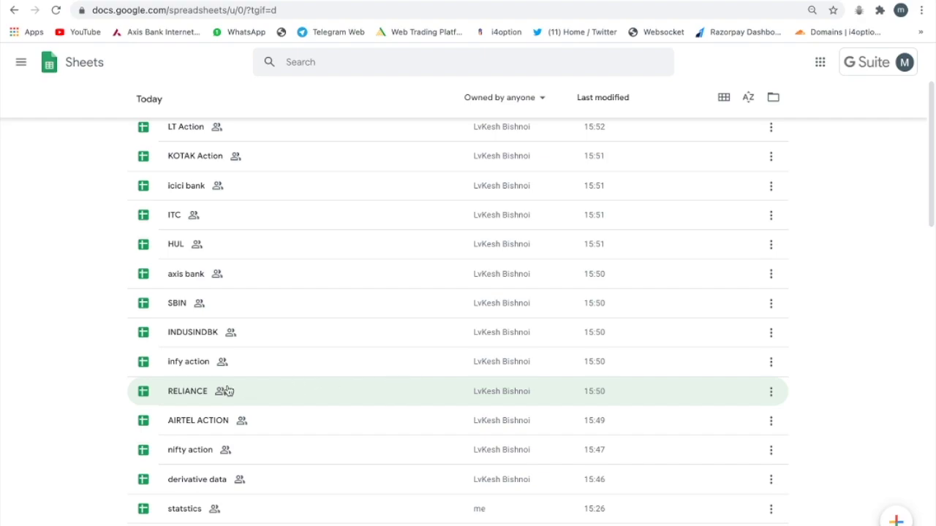
left_click(371, 248)
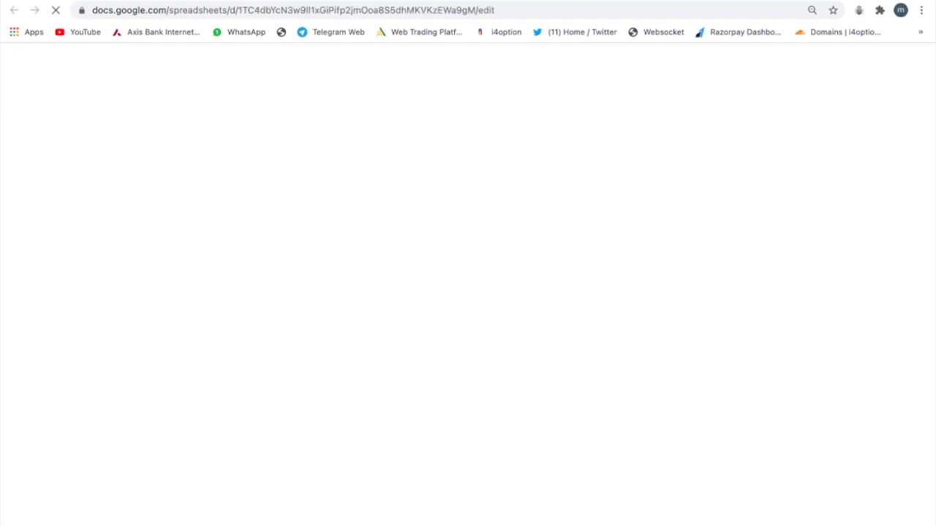
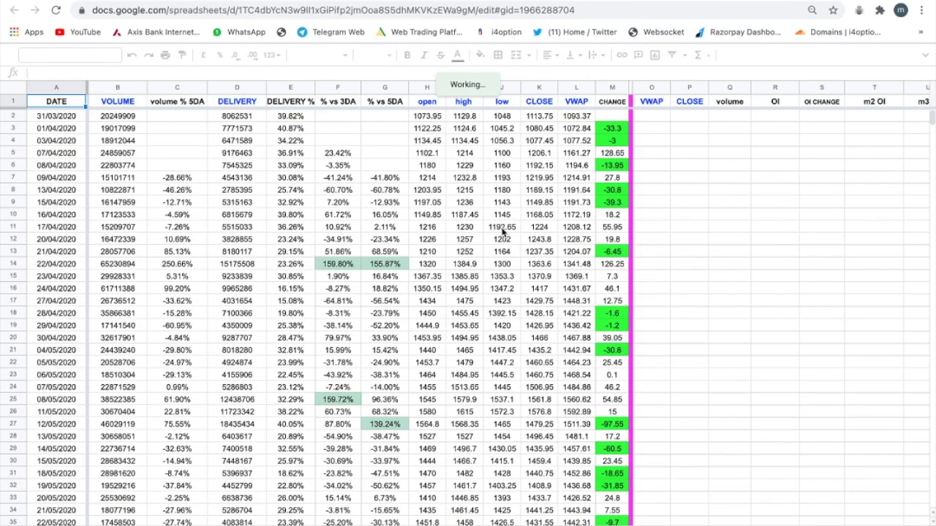
- Scroll the stock delivery data to its last row, 04/12/2020 in row 172, and select an empty cell below
scroll(510, 293, "down", 2)
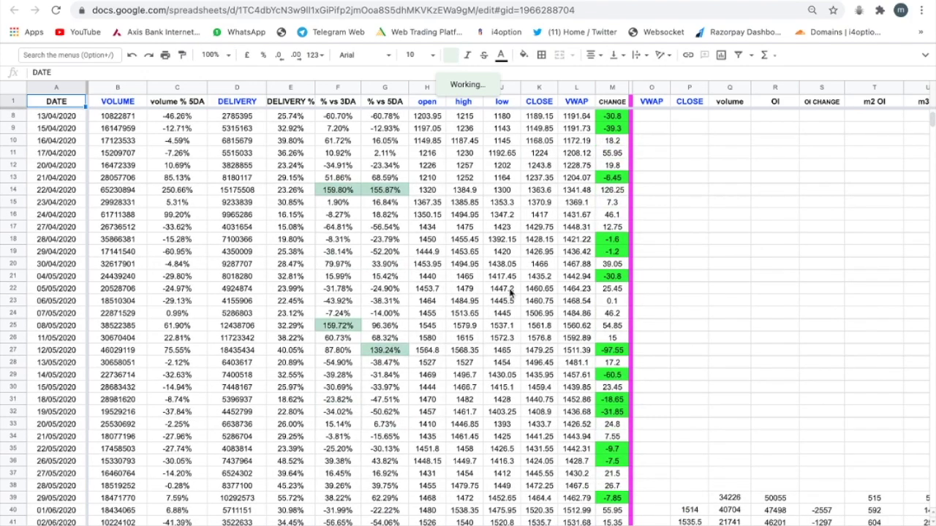
scroll(510, 292, "down", 8)
scroll(511, 292, "down", 5)
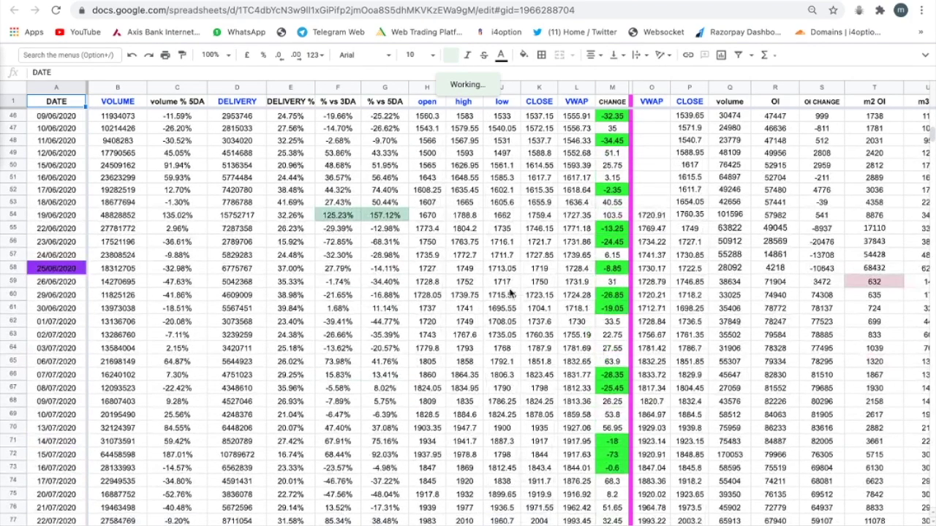
scroll(511, 292, "down", 3)
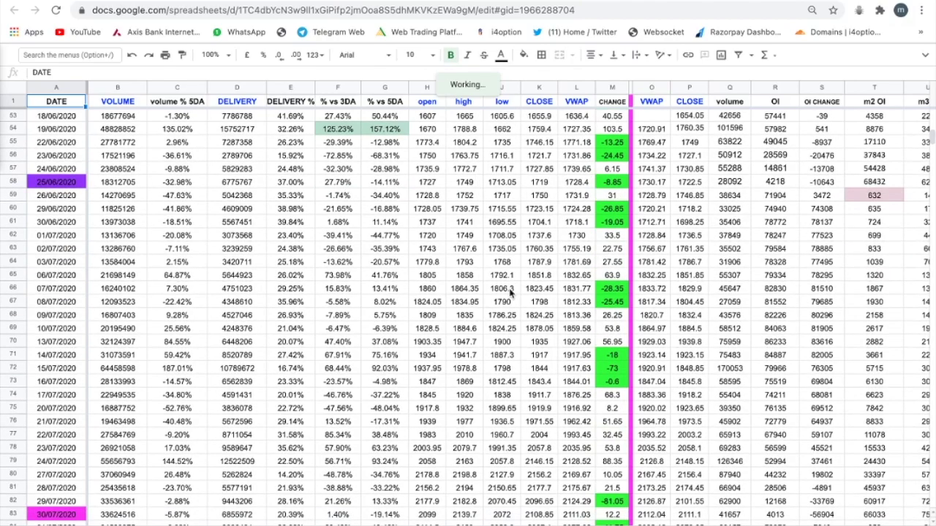
scroll(510, 292, "down", 2)
scroll(511, 289, "down", 2)
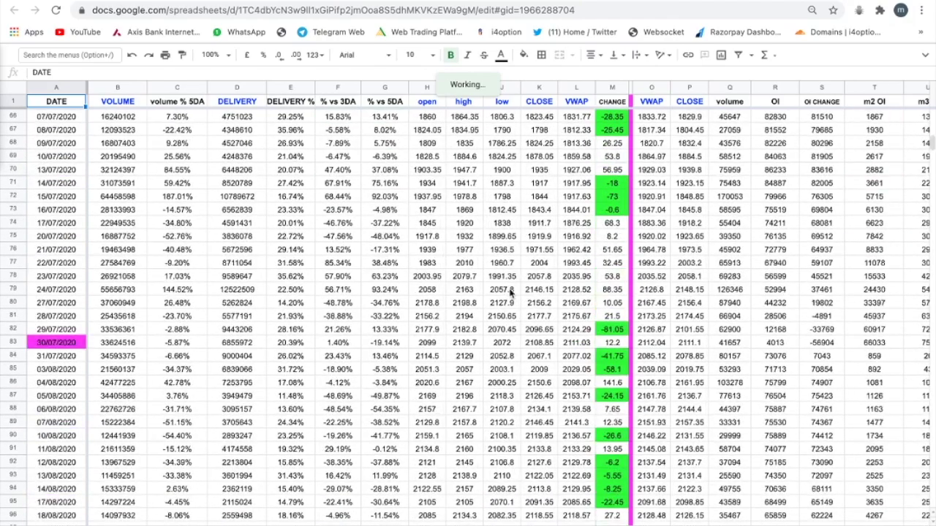
scroll(510, 282, "down", 4)
scroll(510, 280, "down", 5)
scroll(511, 281, "down", 7)
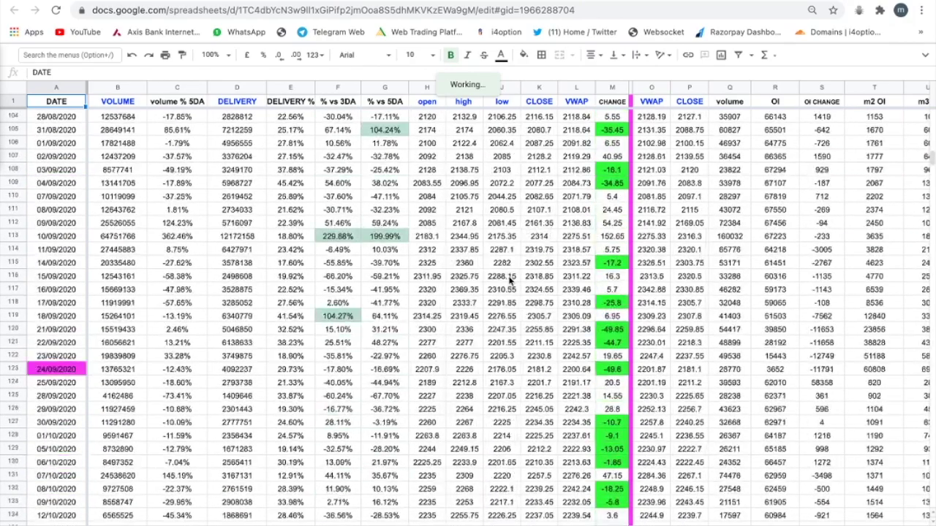
scroll(510, 280, "down", 7)
scroll(510, 280, "down", 2)
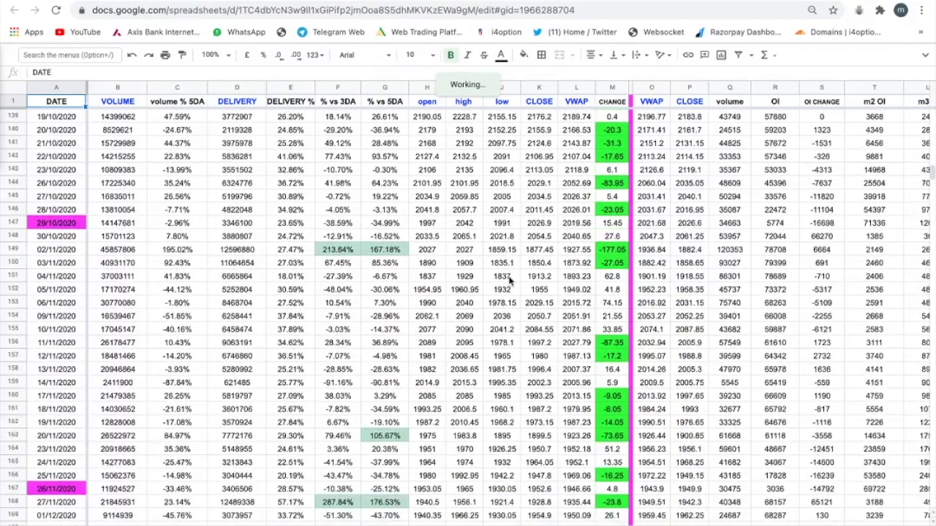
scroll(511, 280, "down", 2)
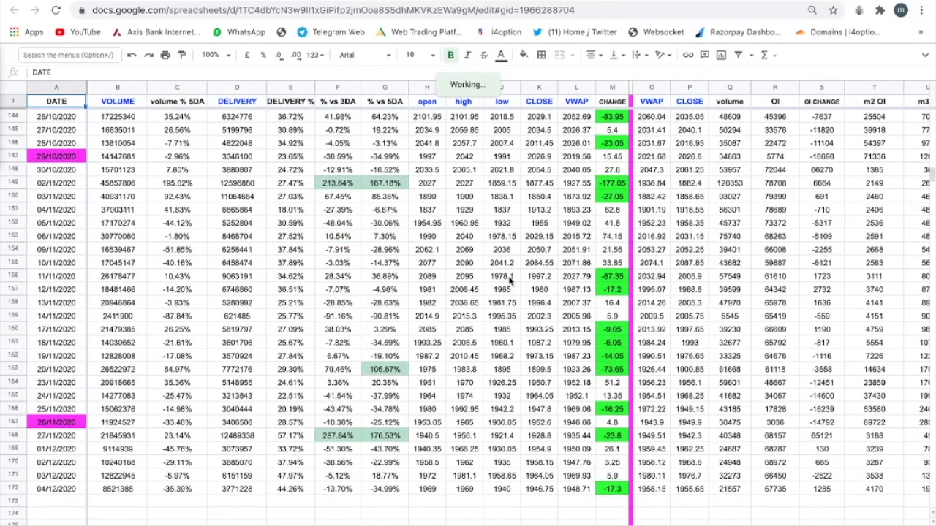
scroll(510, 280, "down", 2)
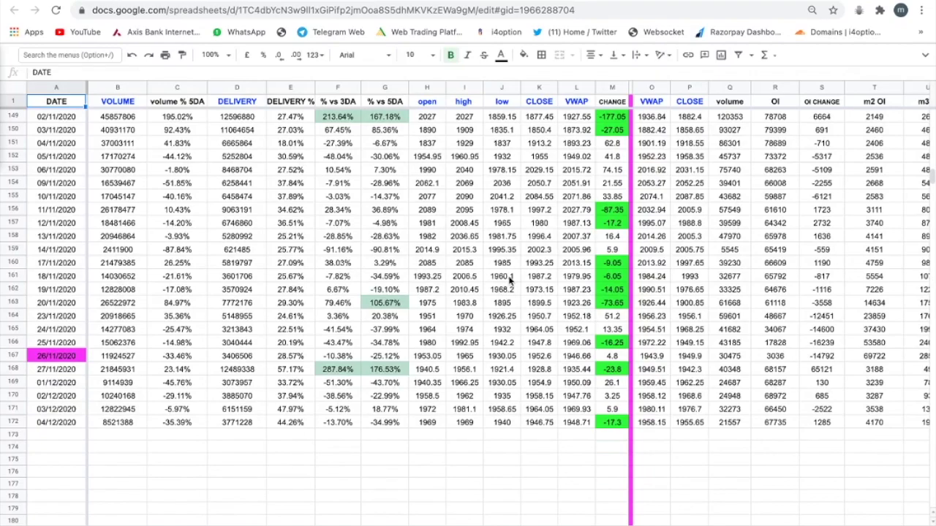
left_click(223, 474)
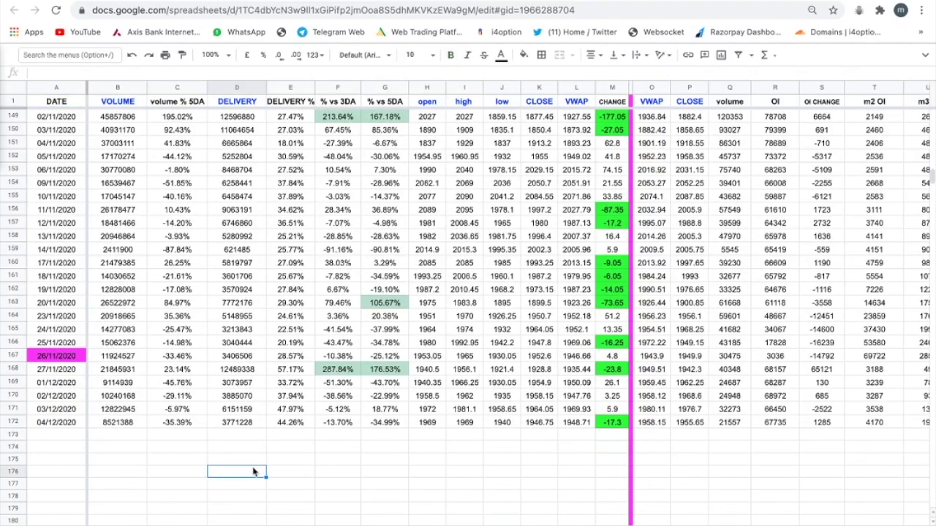
type("cjvlhdf scmva")
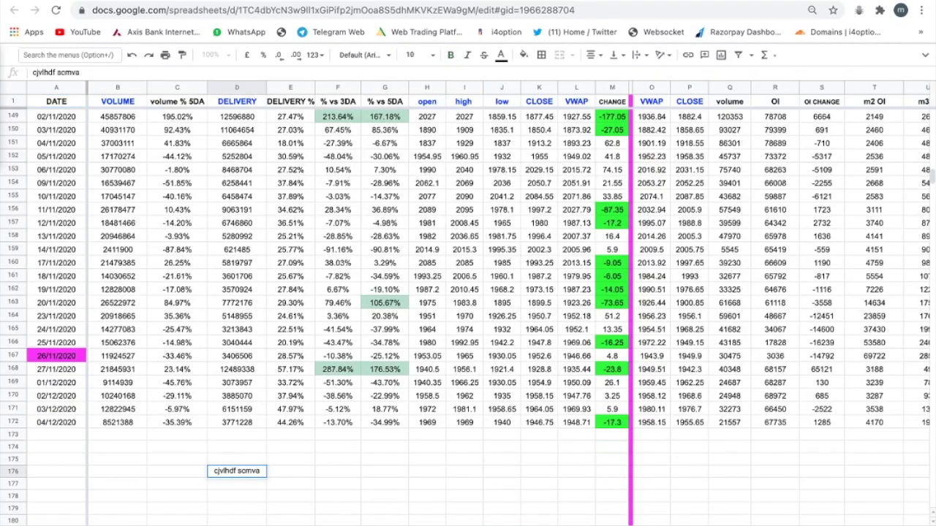
left_click(313, 476)
type("fwdqvfwhjevl")
left_click(384, 476)
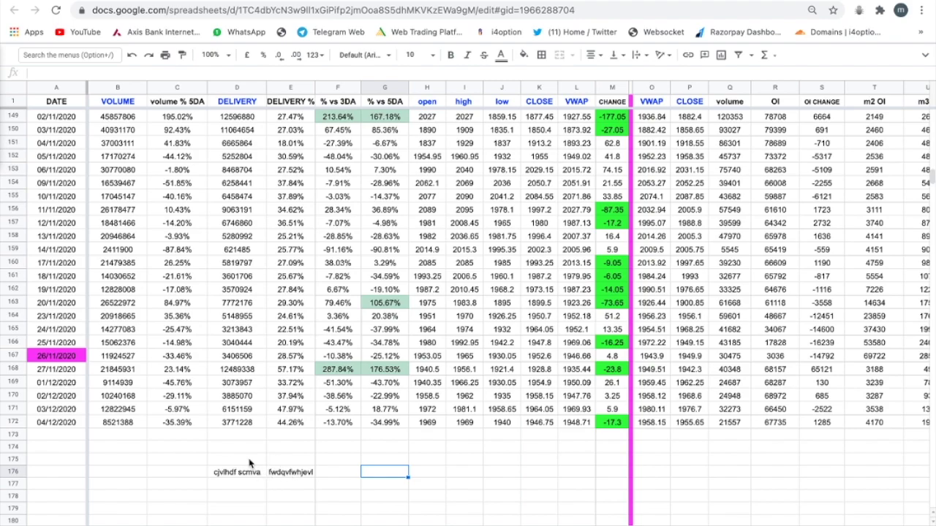
left_click_drag(244, 459, 312, 489)
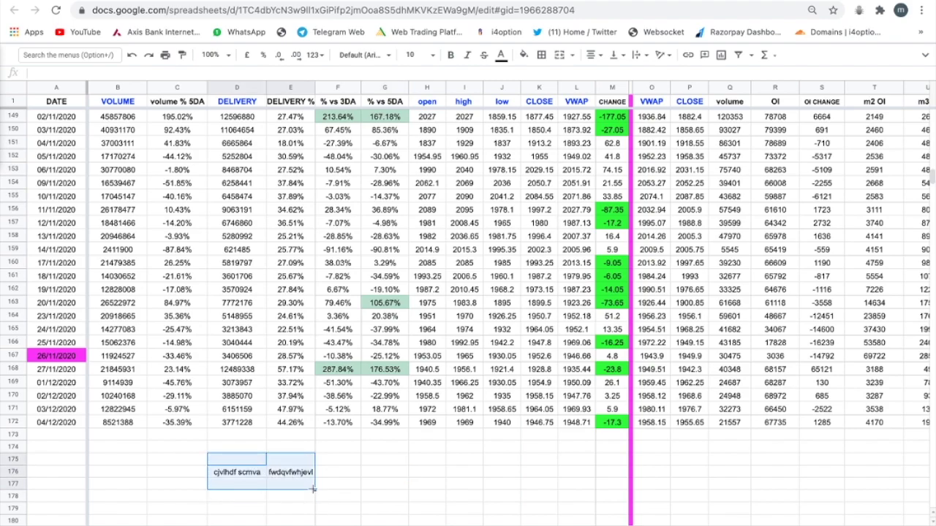
key("Delete")
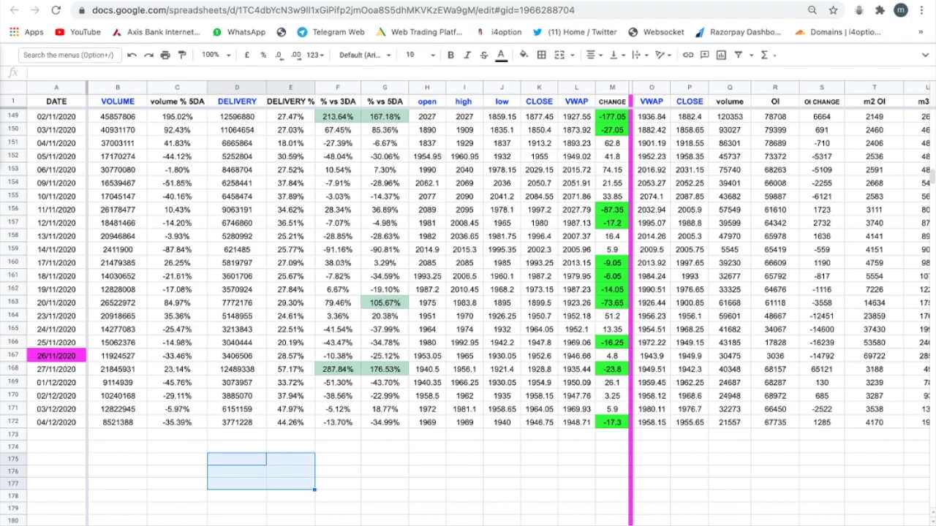
scroll(527, 339, "up", 3)
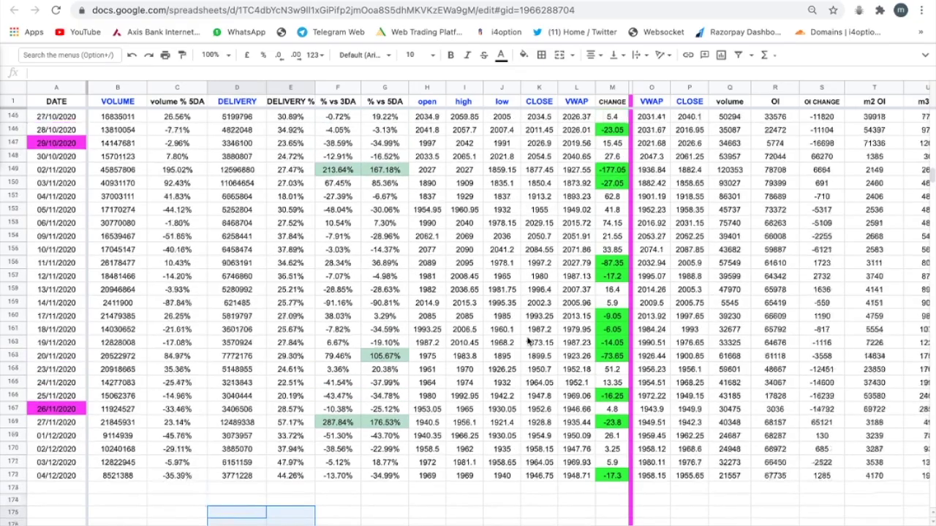
- Open a new Chrome tab on the Google start page and glance at the Google apps list
scroll(528, 341, "up", 5)
key("ctrl+t")
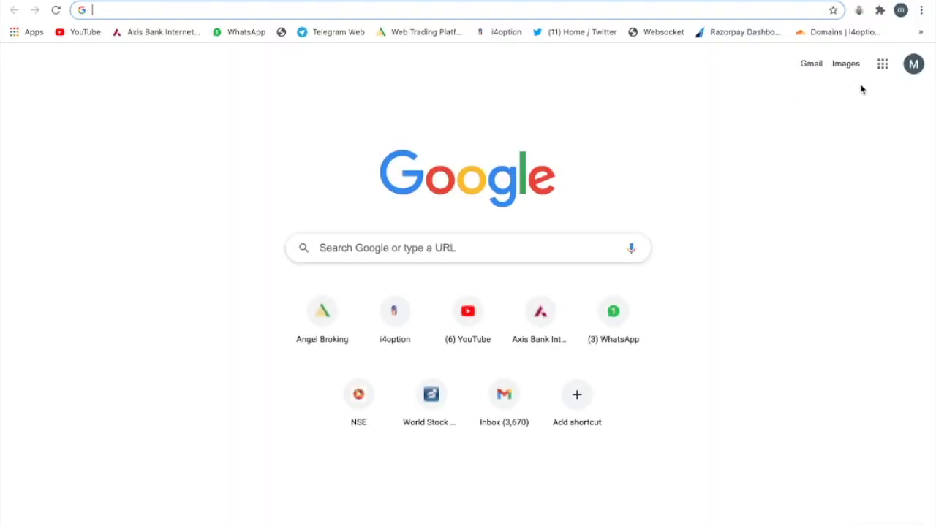
left_click(877, 71)
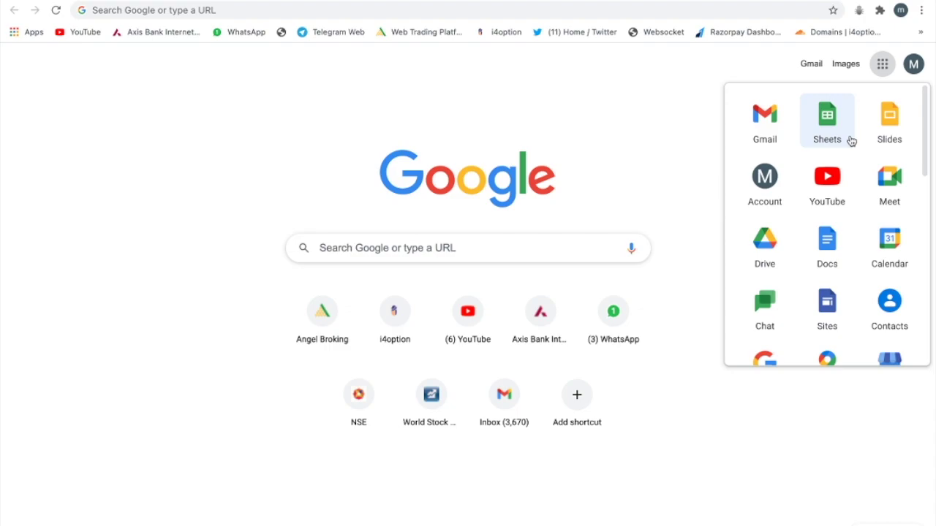
left_click(602, 120)
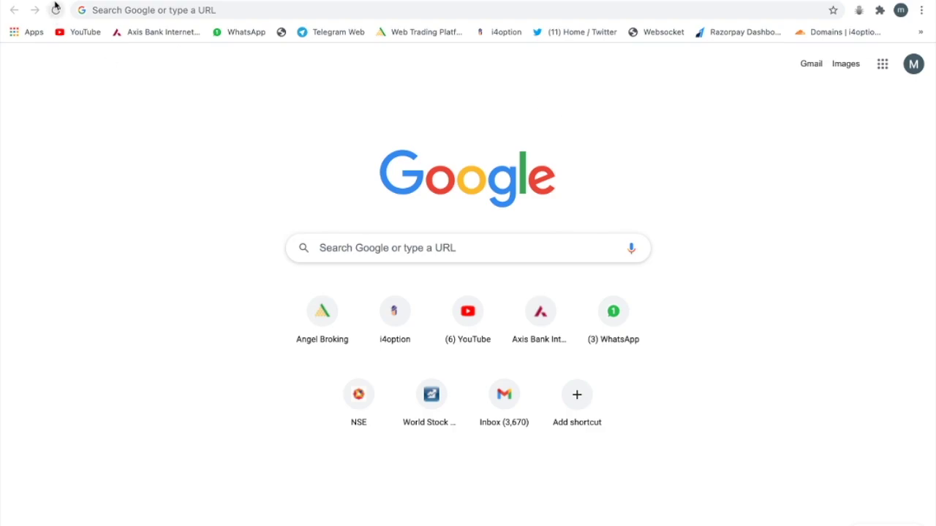
scroll(287, 372, "down", 2)
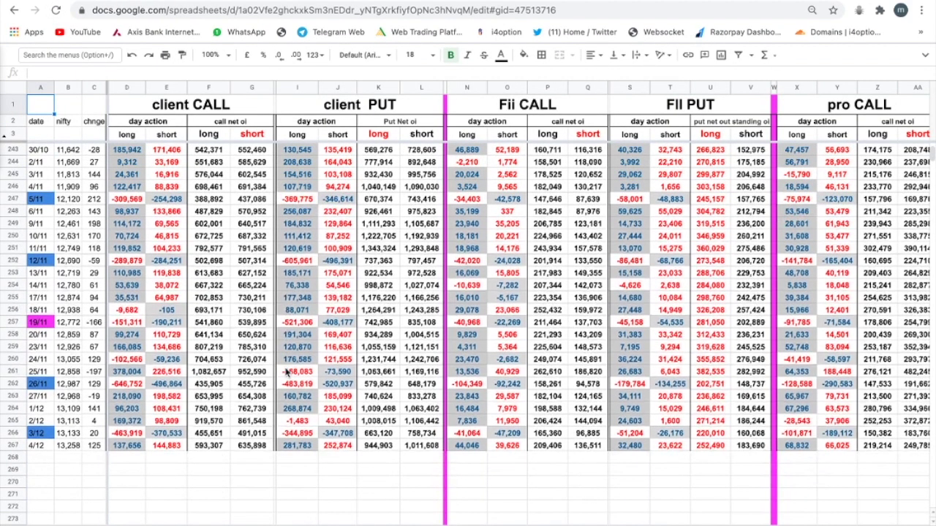
- Toggle compact mode so the menu bar and title show above the derivative data sheet
scroll(287, 372, "up", 1)
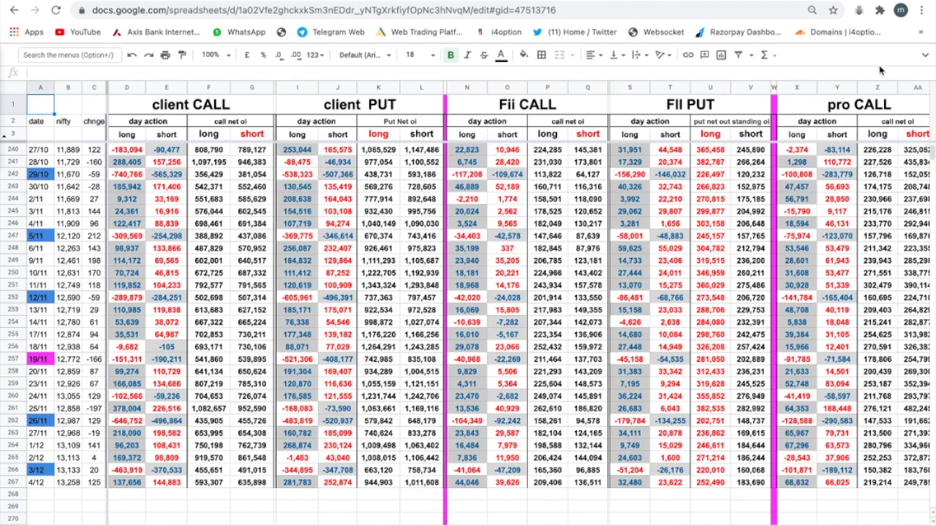
left_click(925, 55)
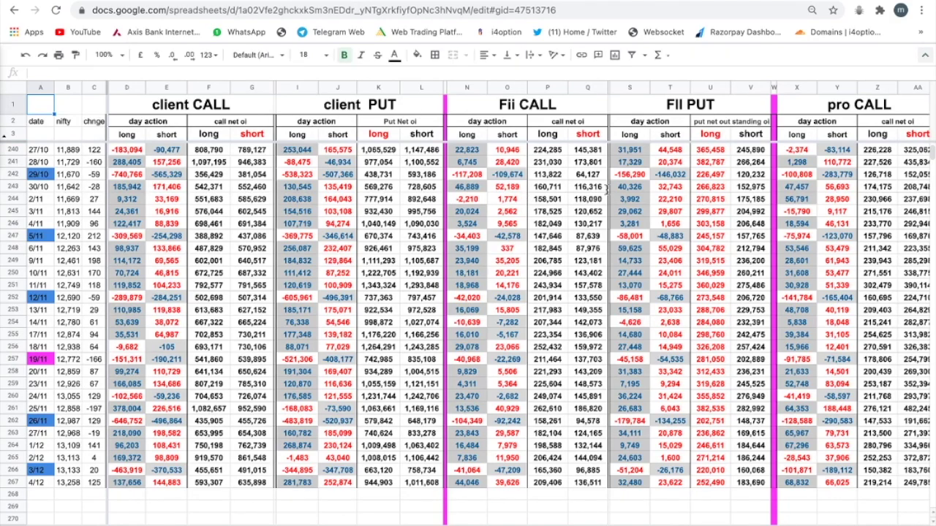
left_click(925, 55)
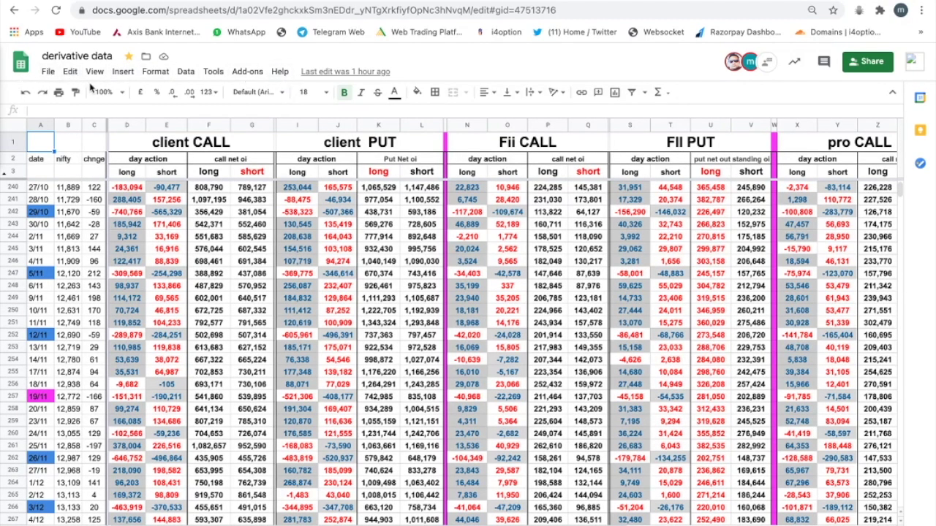
- Browse the File, Data and Edit menus, then scroll right to the pro PUT and DII columns S–AM
left_click(48, 71)
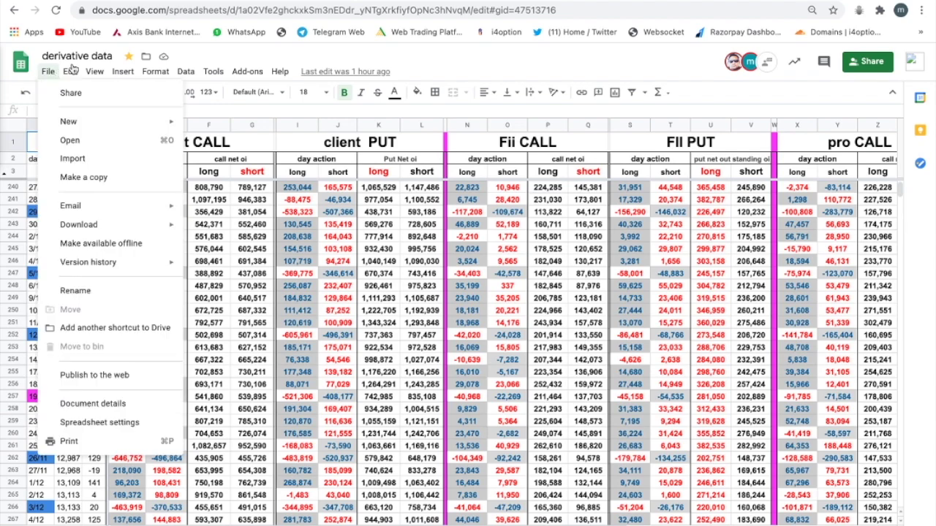
mouse_move(186, 71)
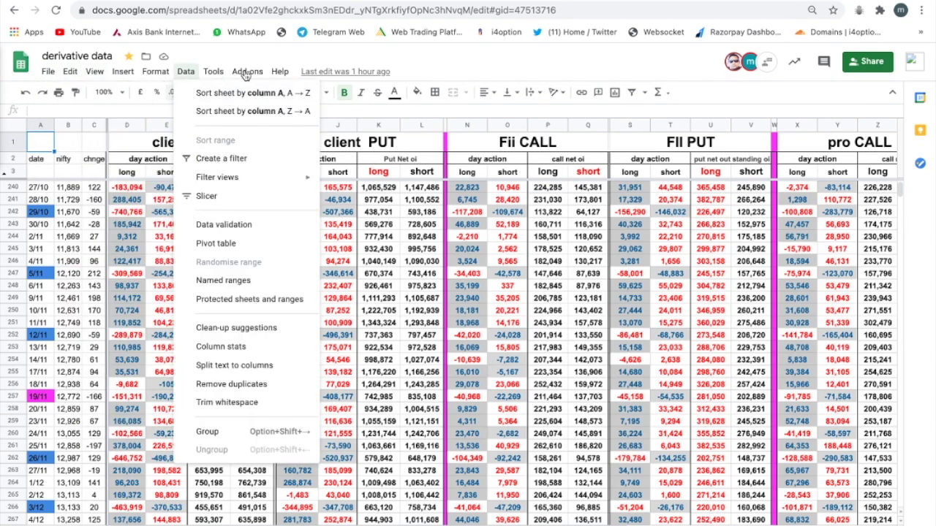
mouse_move(69, 71)
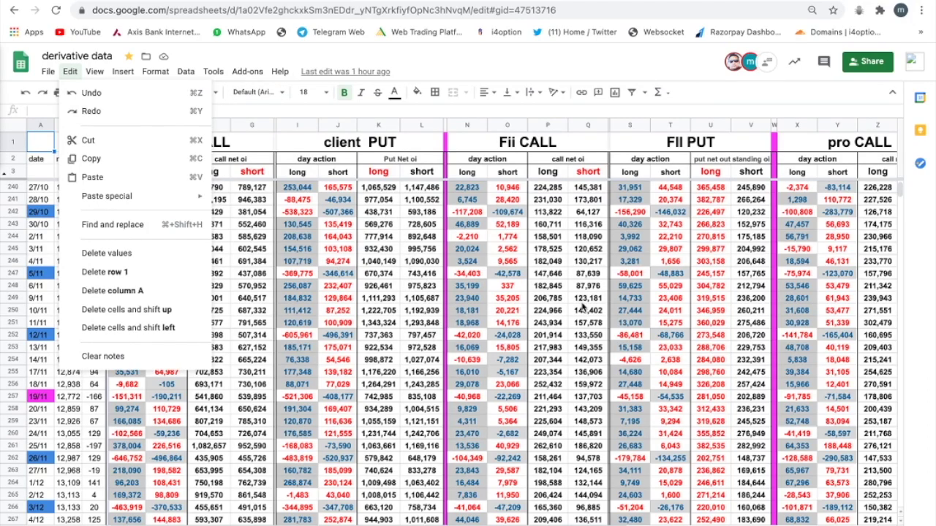
scroll(583, 308, "right", 6)
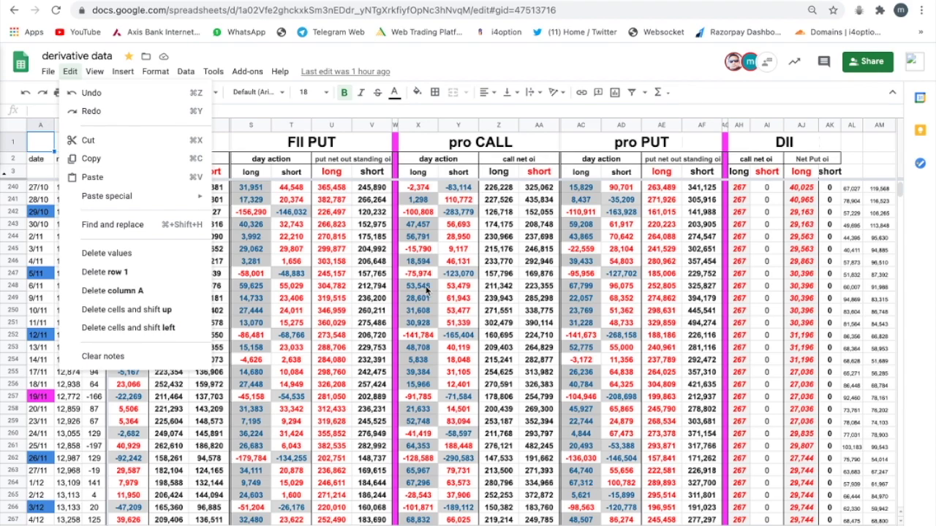
left_click(584, 64)
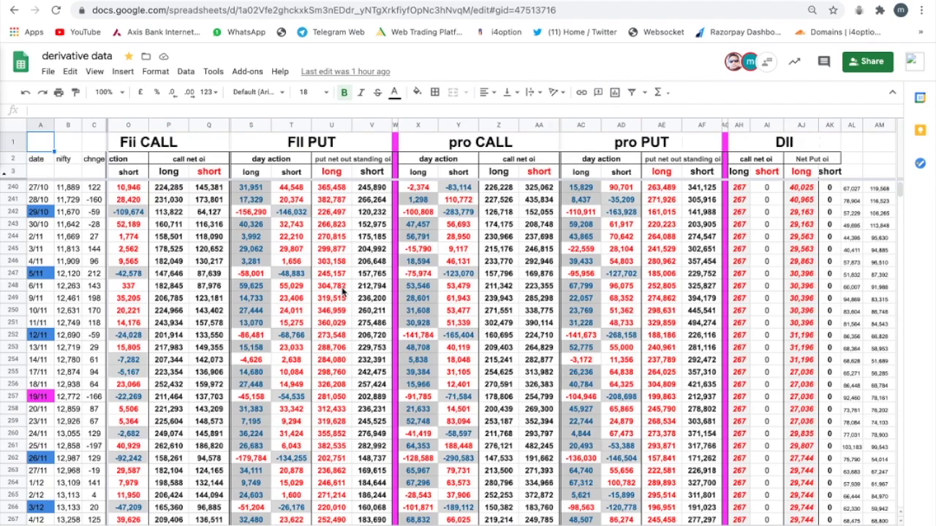
scroll(343, 291, "down", 5)
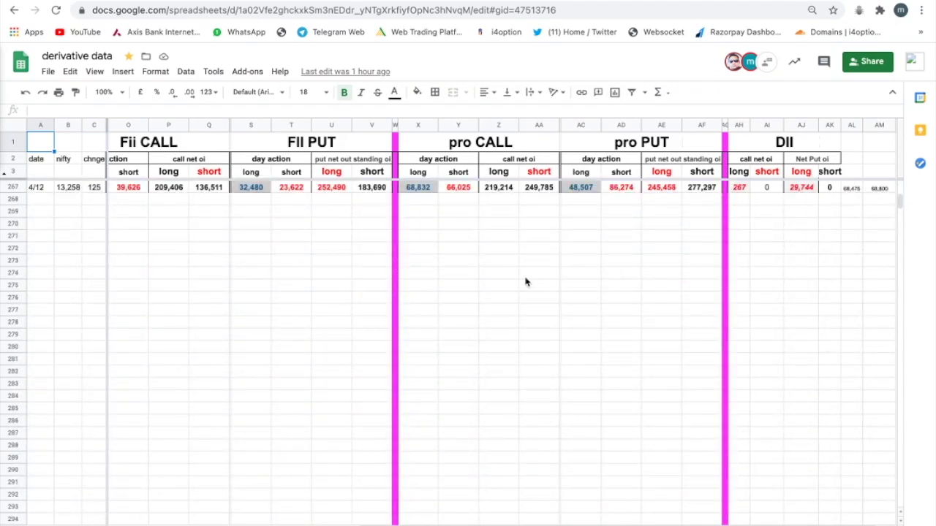
scroll(525, 282, "up", 5)
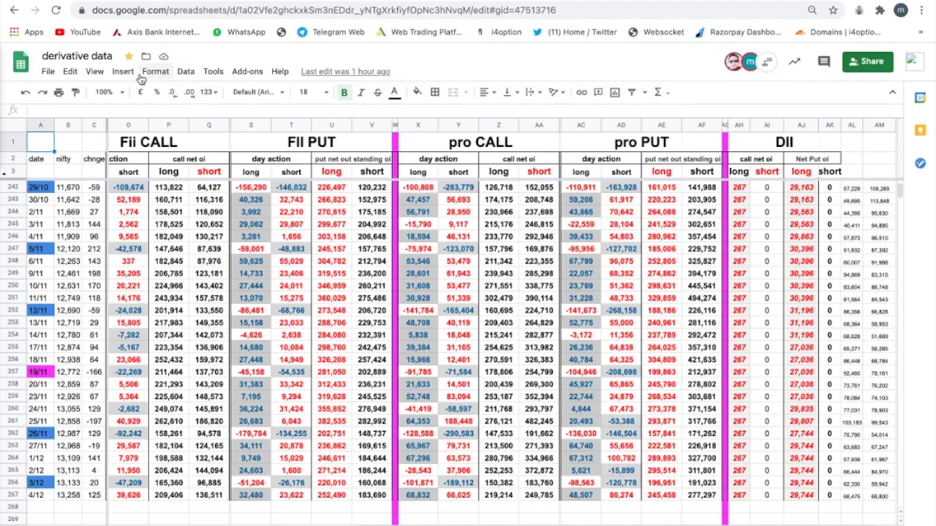
- Look through the File menu's Email, Download and Version history entries, then open and close the collaborators' chat
left_click(47, 71)
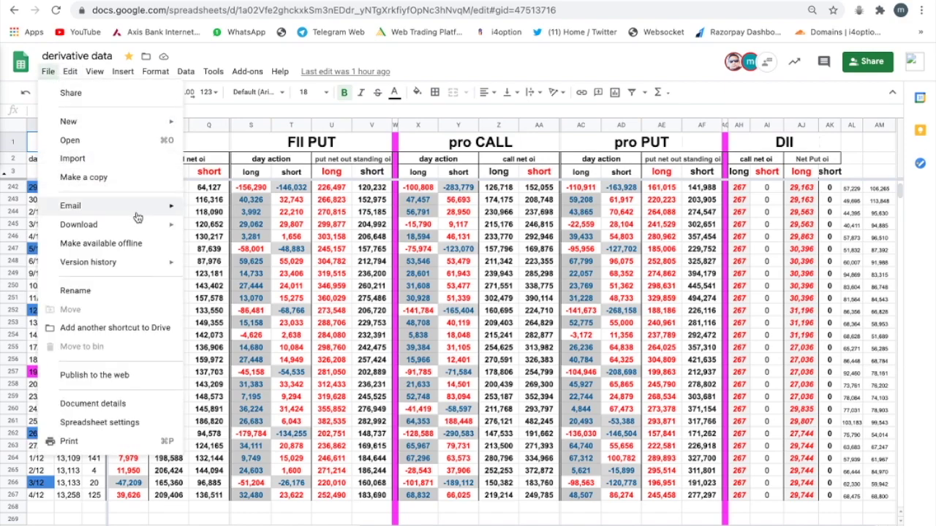
mouse_move(139, 213)
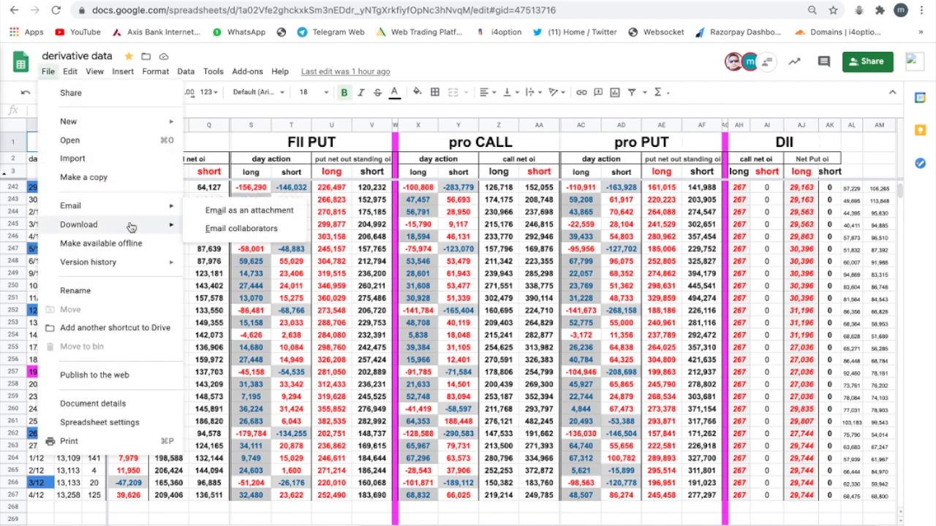
mouse_move(139, 236)
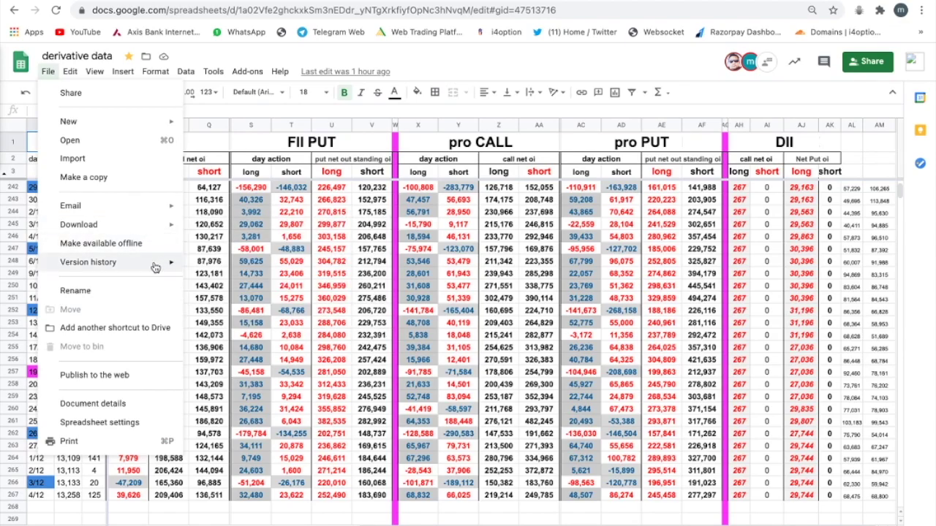
mouse_move(155, 267)
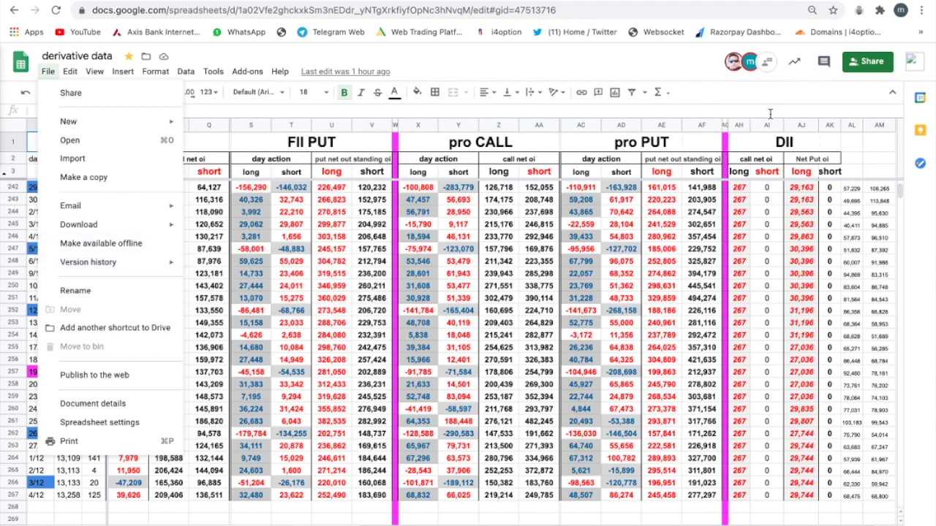
left_click(751, 63)
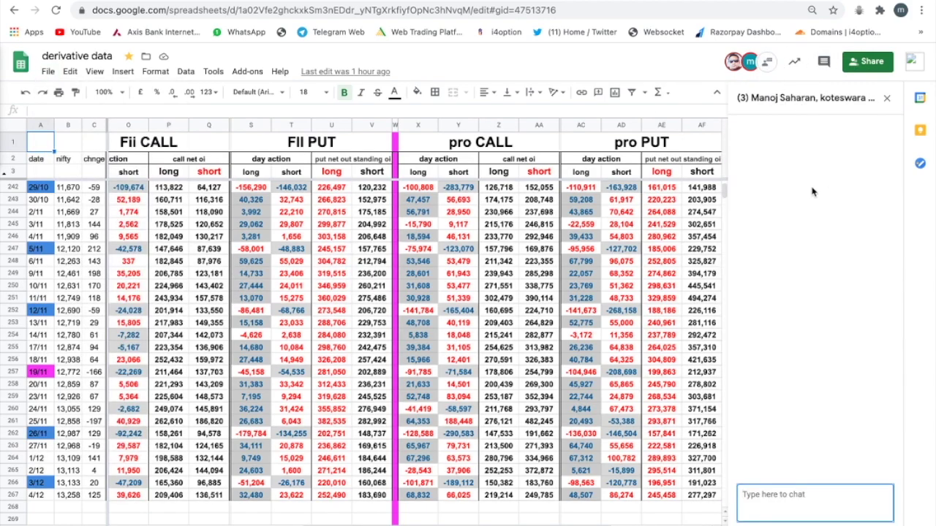
left_click(886, 97)
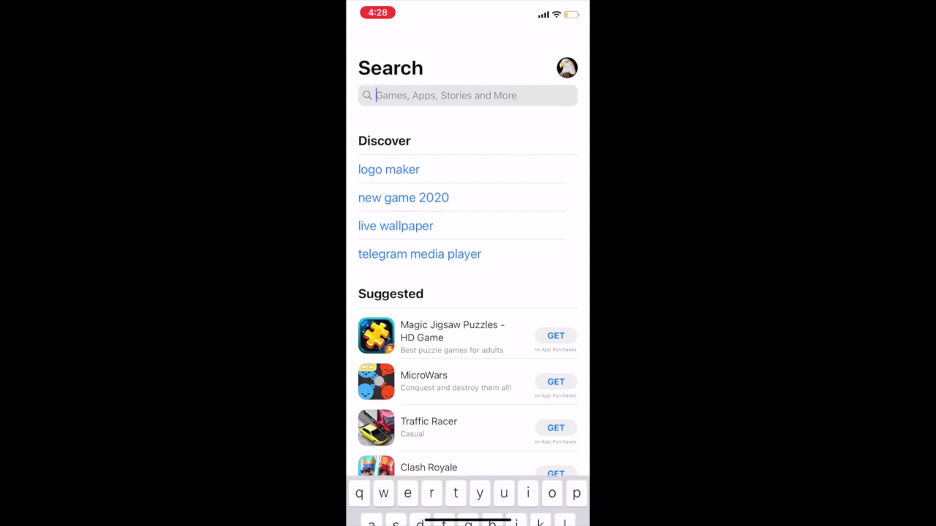
- Search the App Store for 'google sheets' and launch the installed Google Sheets app
type("googl")
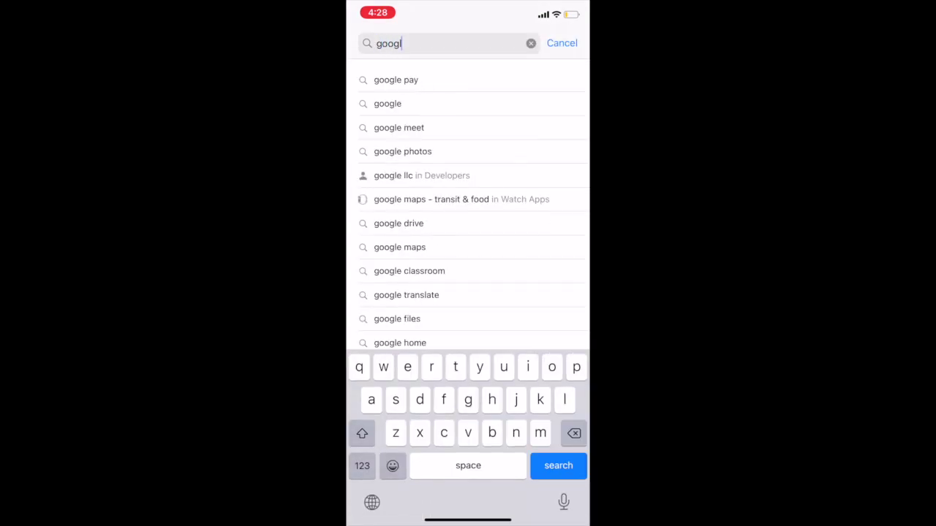
type("e")
type(" sh")
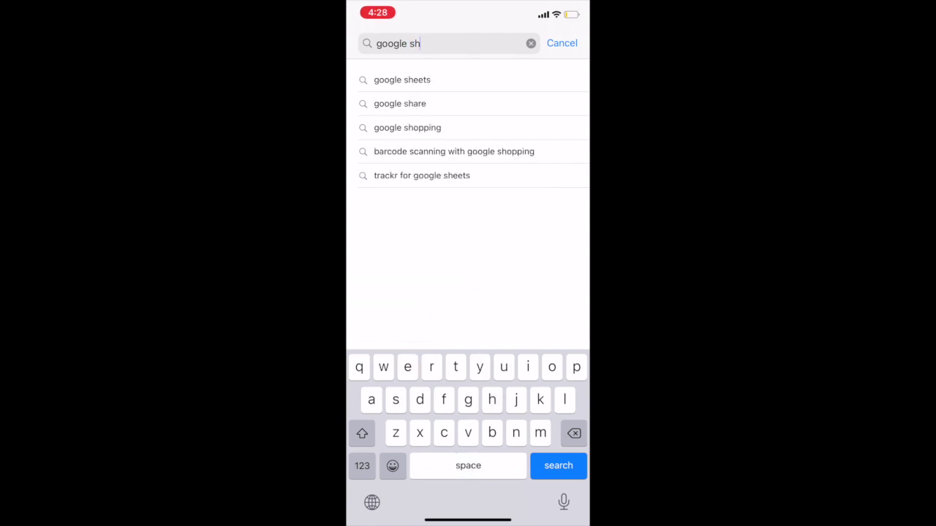
left_click(402, 80)
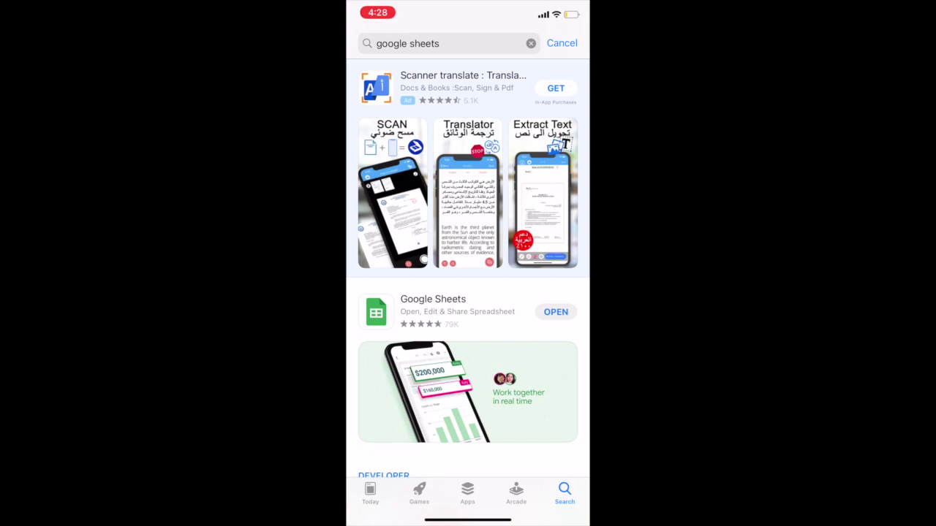
scroll(468, 292, "down", 3)
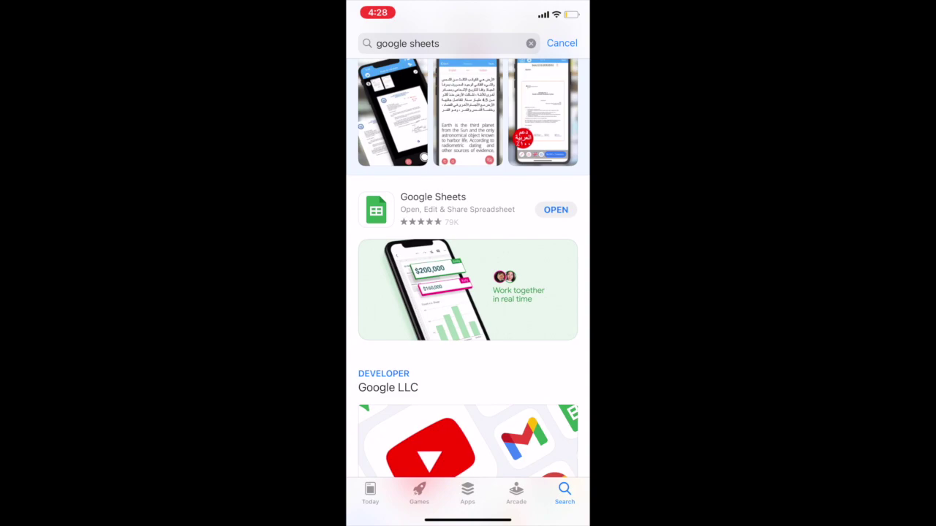
left_click(556, 209)
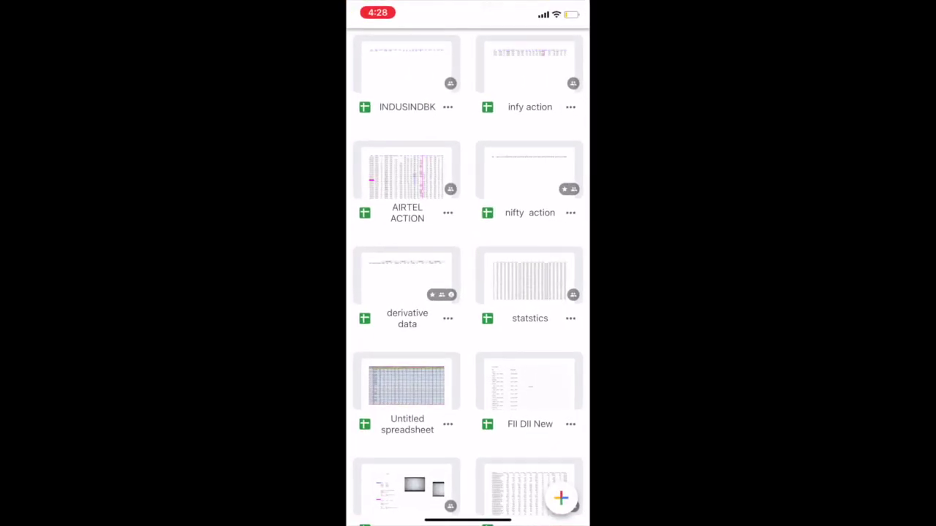
- Scroll the Google Sheets file list to find and open the derivative data spreadsheet
scroll(468, 278, "up", 2)
scroll(468, 278, "down", 2)
scroll(468, 278, "up", 5)
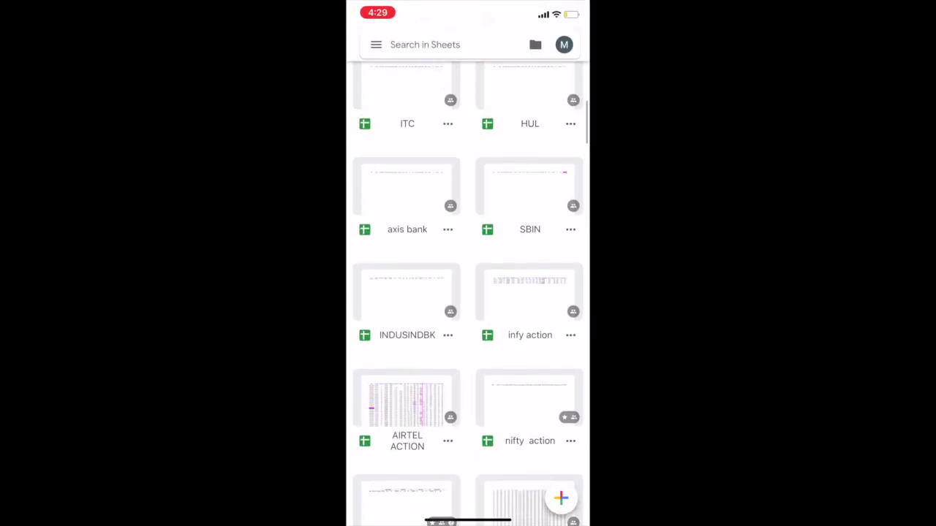
scroll(468, 278, "down", 5)
scroll(468, 277, "down", 5)
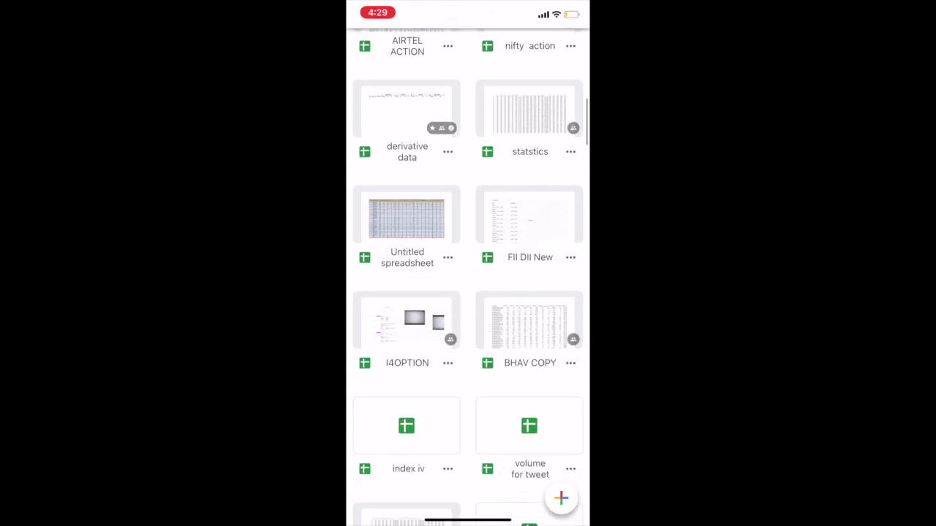
scroll(468, 278, "up", 10)
scroll(468, 278, "down", 5)
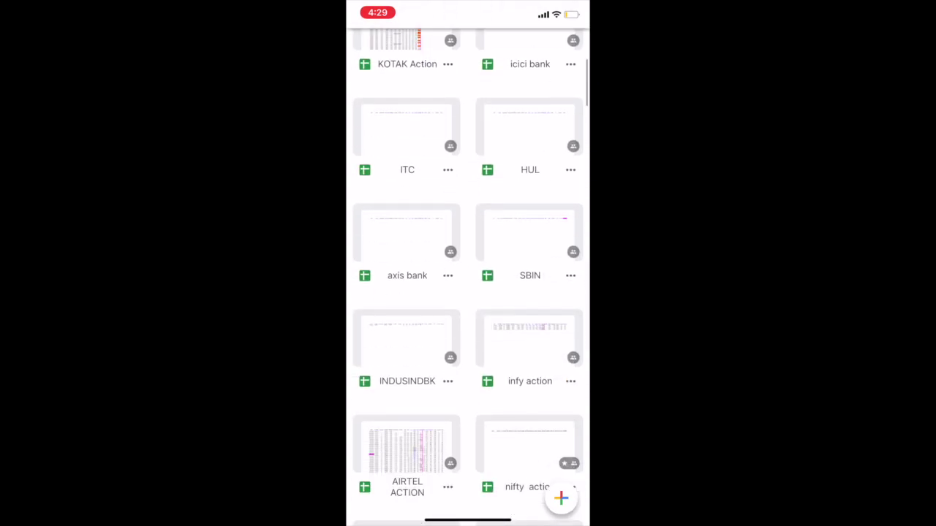
scroll(468, 278, "down", 2)
scroll(468, 278, "down", 4)
scroll(468, 278, "down", 3)
scroll(468, 278, "up", 1)
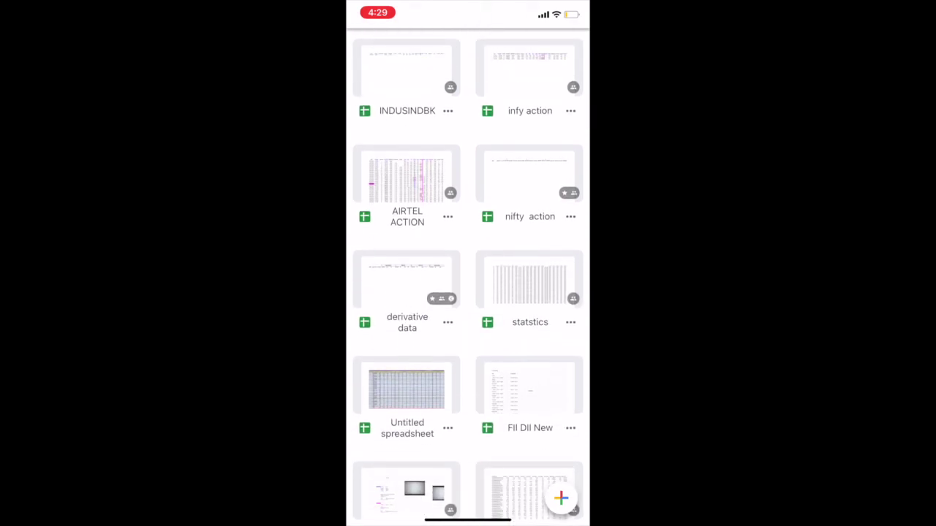
left_click(406, 285)
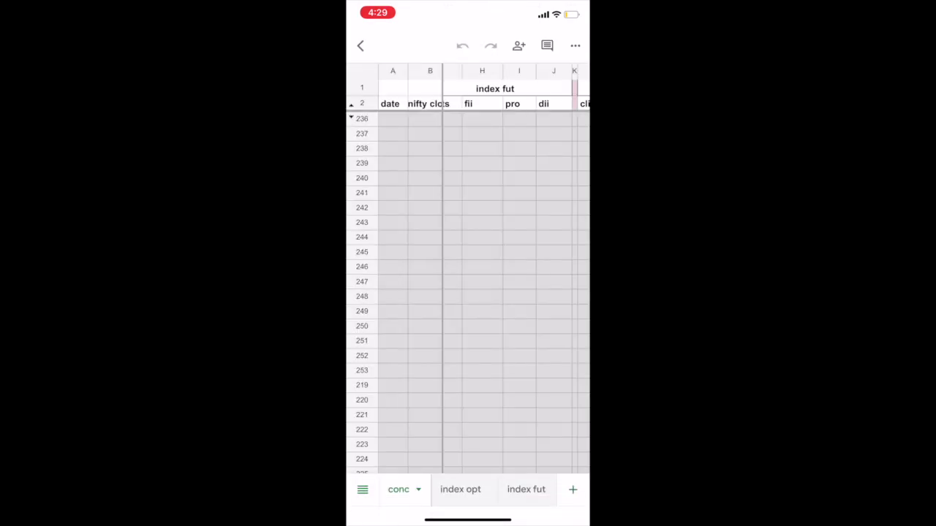
- Scroll through the conc sheet's date and fii columns, then switch to the index opt sheet
scroll(498, 293, "down", 5)
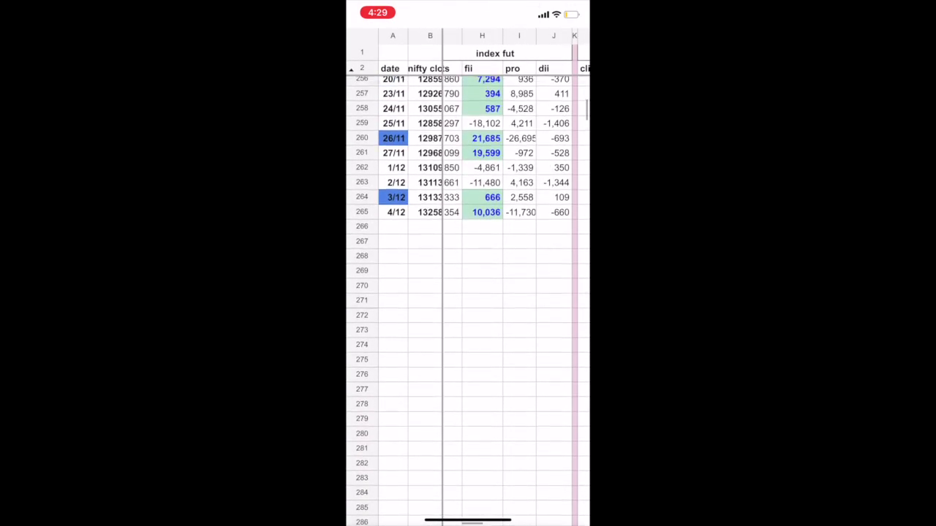
scroll(497, 293, "left", 4)
scroll(512, 175, "right", 4)
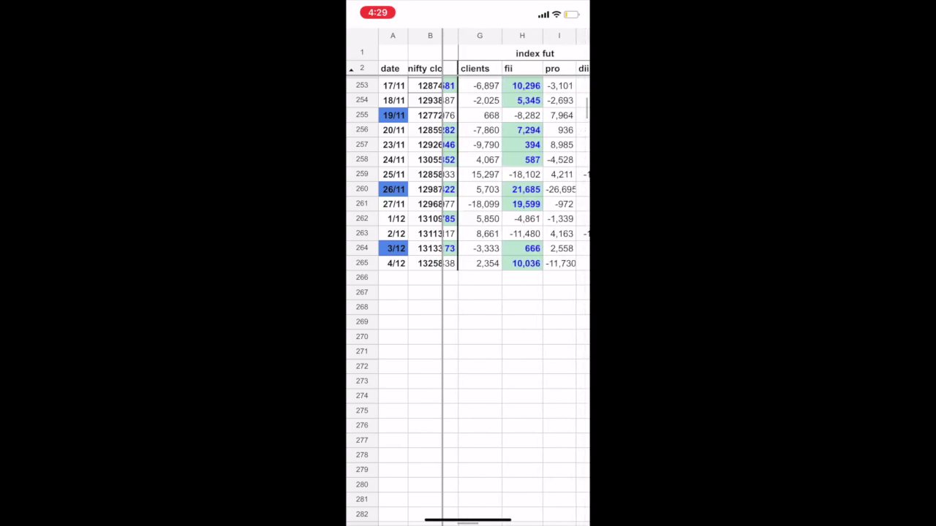
scroll(516, 176, "left", 3)
scroll(516, 175, "left", 2)
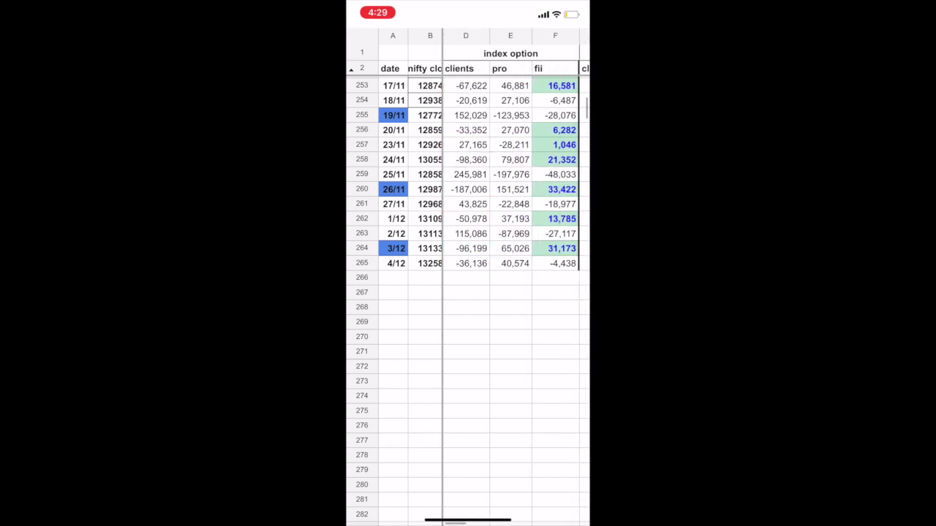
scroll(517, 175, "right", 8)
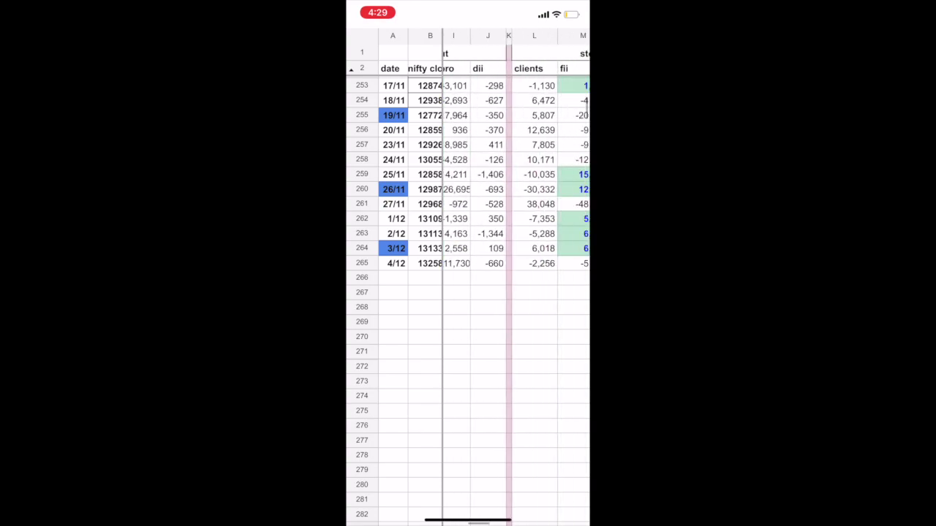
scroll(516, 176, "right", 3)
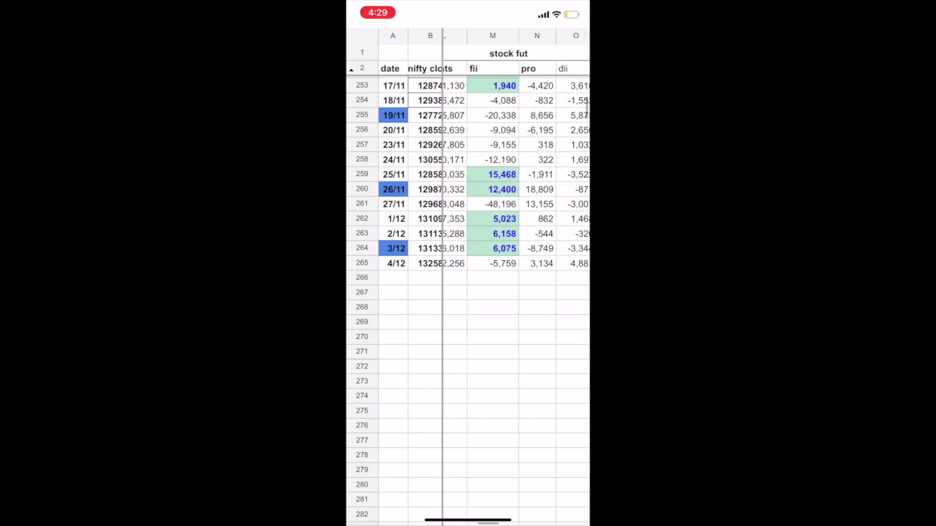
scroll(516, 176, "left", 3)
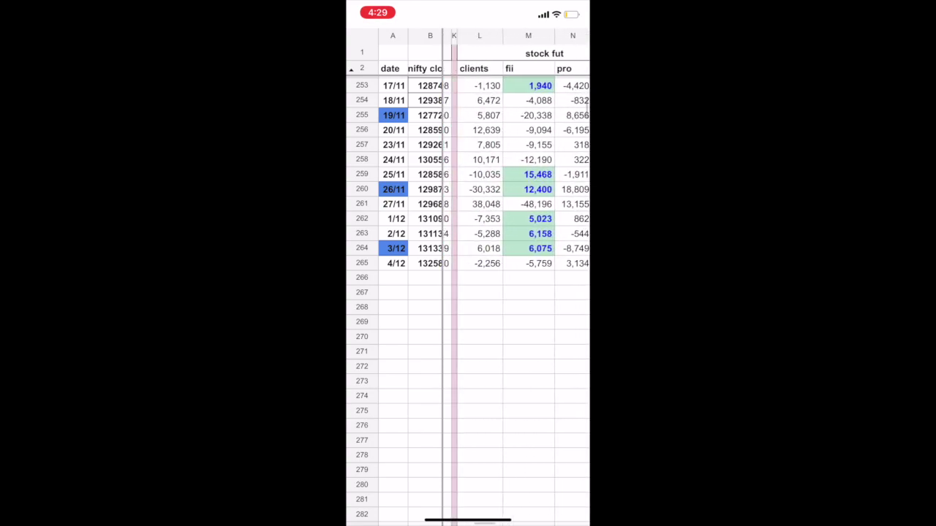
scroll(468, 278, "up", 5)
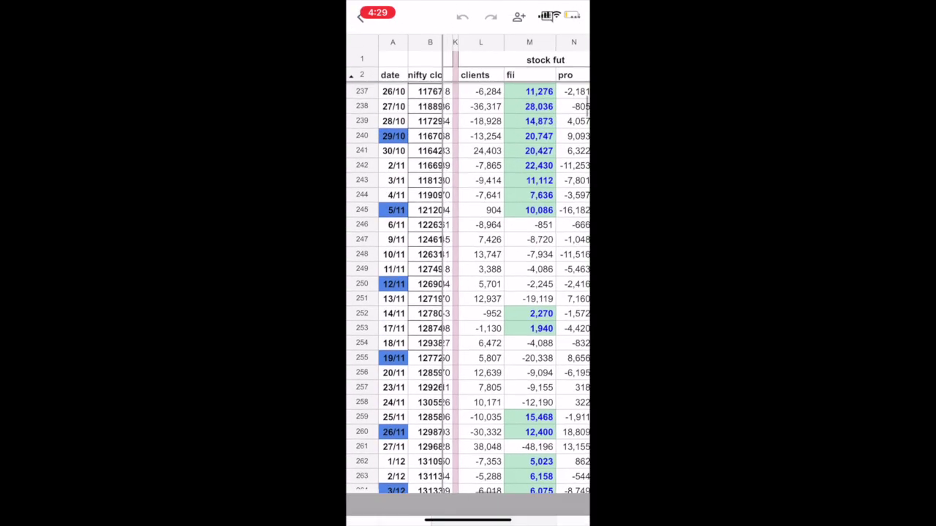
left_click(460, 489)
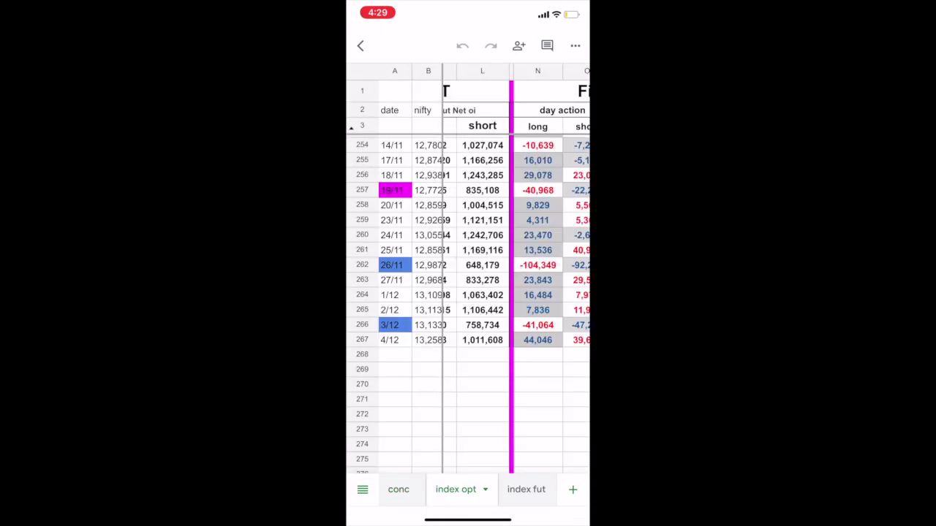
scroll(515, 292, "left", 10)
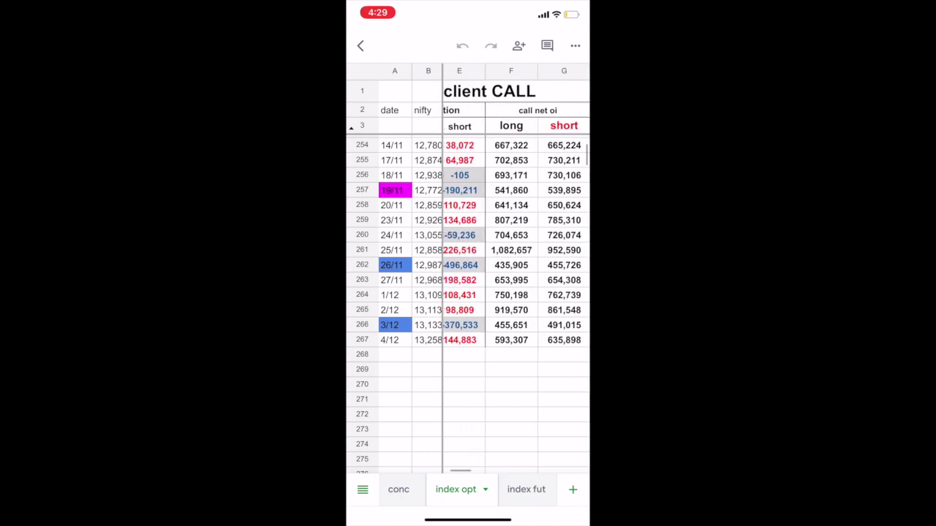
scroll(516, 292, "left", 2)
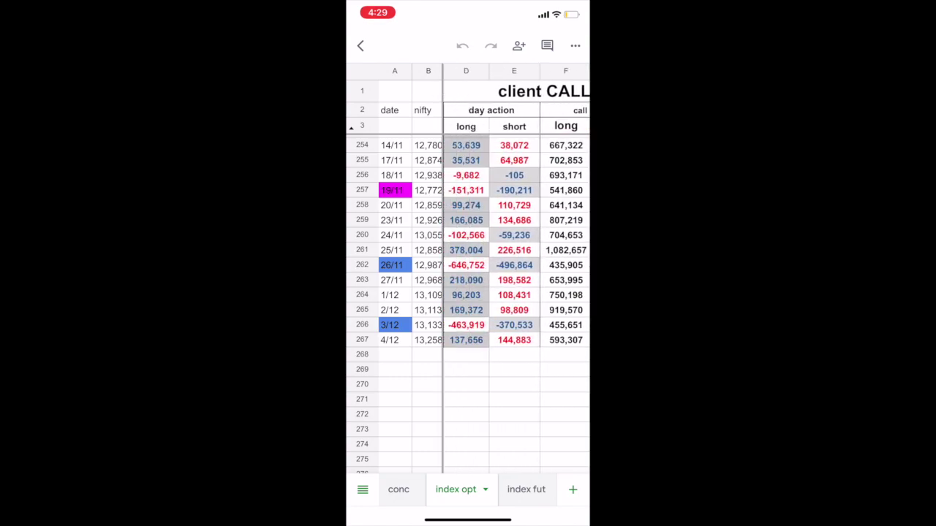
scroll(516, 293, "up", 5)
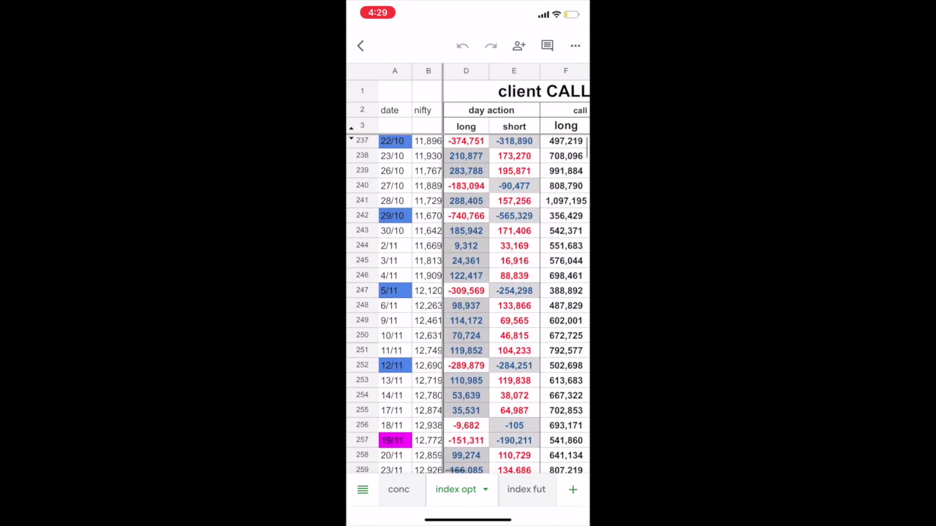
scroll(515, 293, "right", 2)
scroll(515, 292, "right", 4)
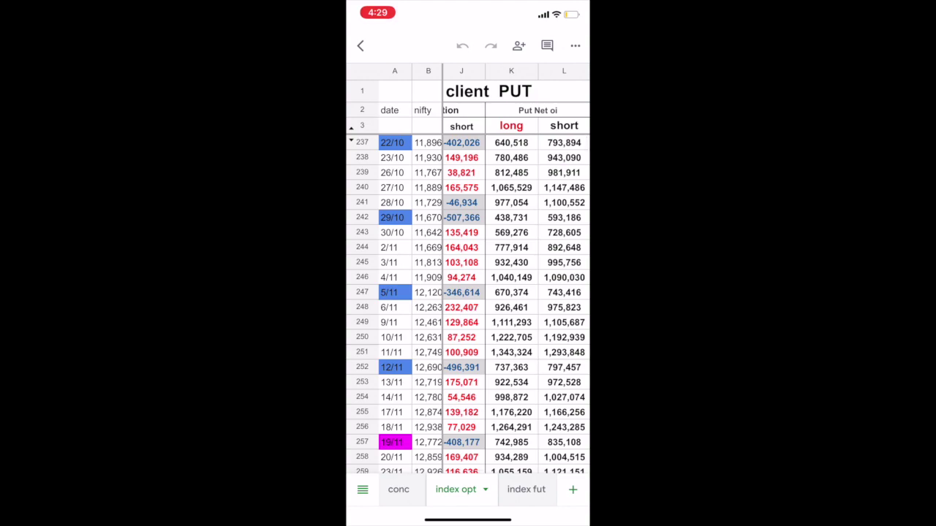
scroll(516, 292, "down", 3)
scroll(516, 292, "left", 1)
scroll(515, 292, "up", 3)
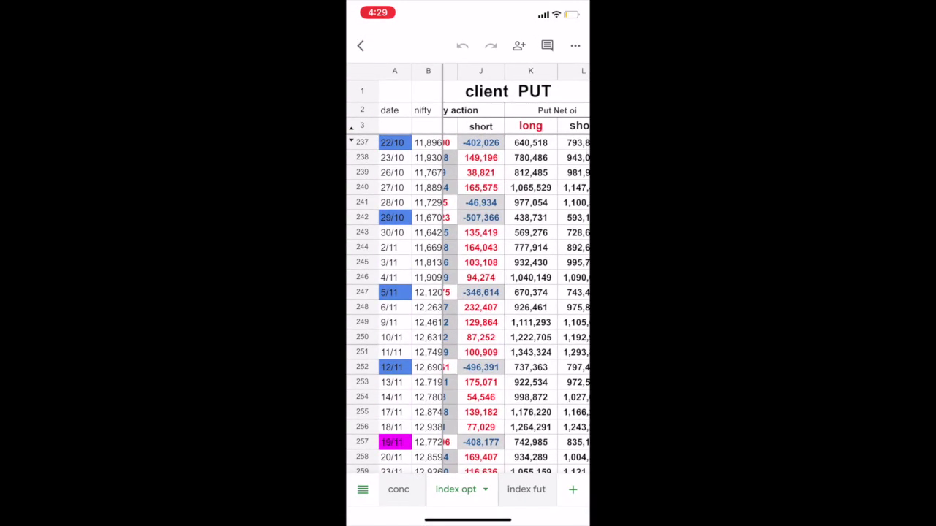
left_click(575, 46)
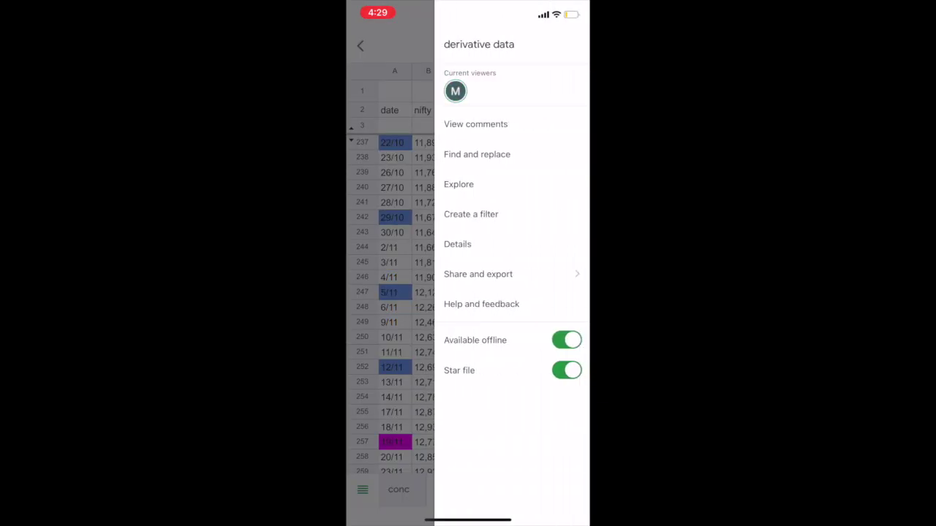
left_click(388, 292)
scroll(468, 293, "down", 10)
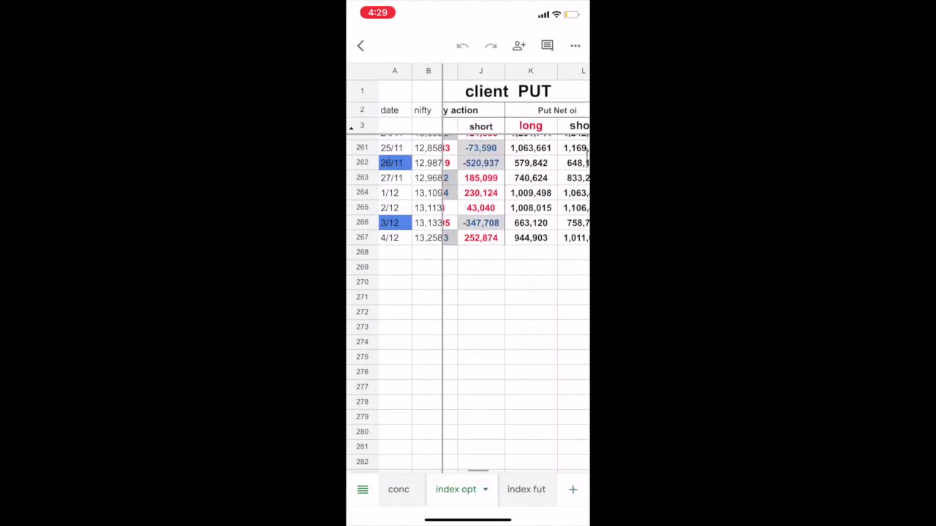